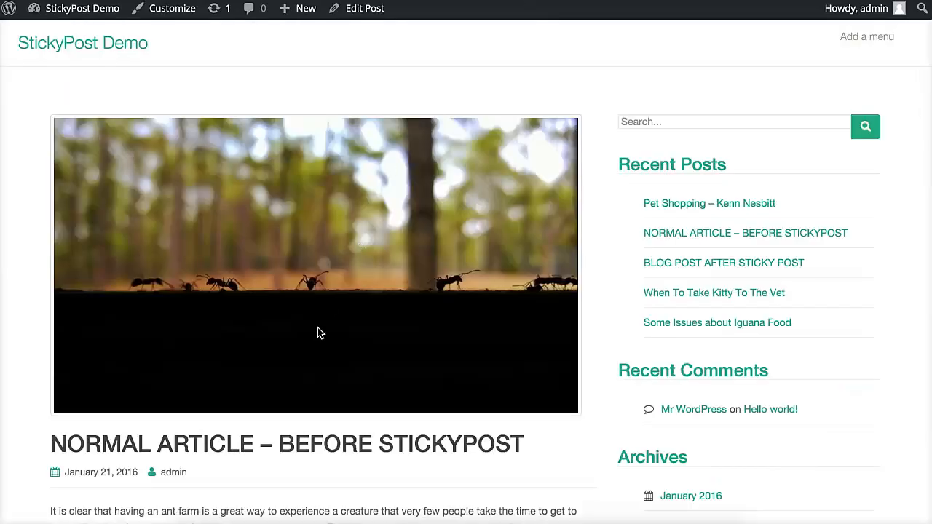
# Step: Look over the "NORMAL ARTICLE – BEFORE STICKYPOST" post from its ant photo down through the body text
pyautogui.scroll(-8, 317, 327)
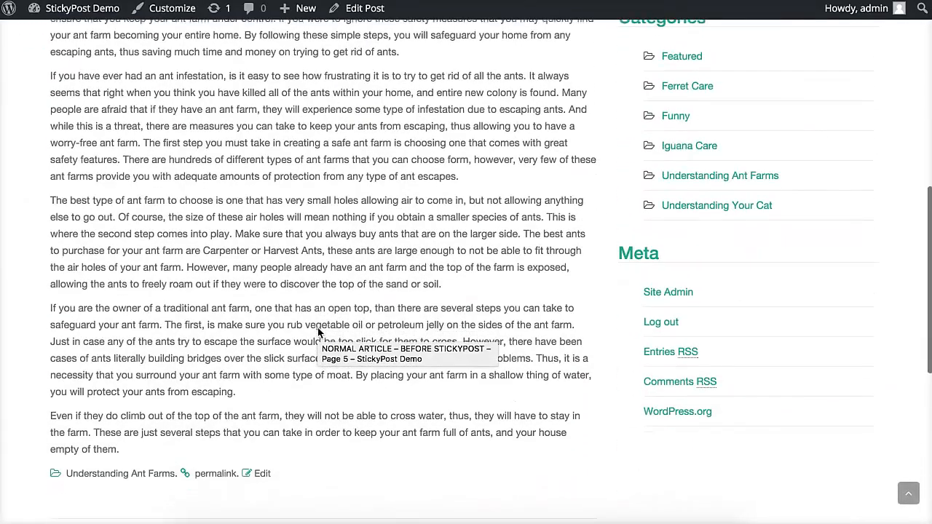
pyautogui.scroll(-1, 318, 332)
pyautogui.scroll(6, 317, 332)
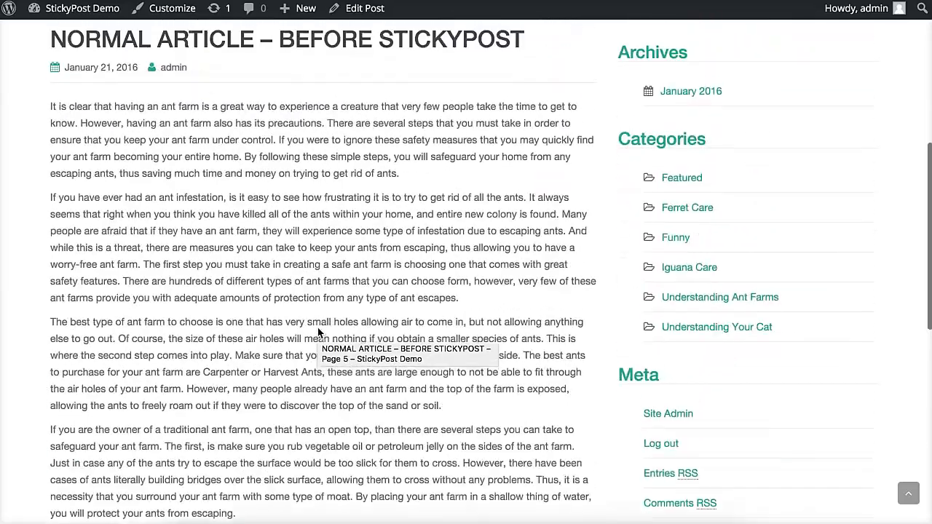
pyautogui.scroll(-4, 317, 231)
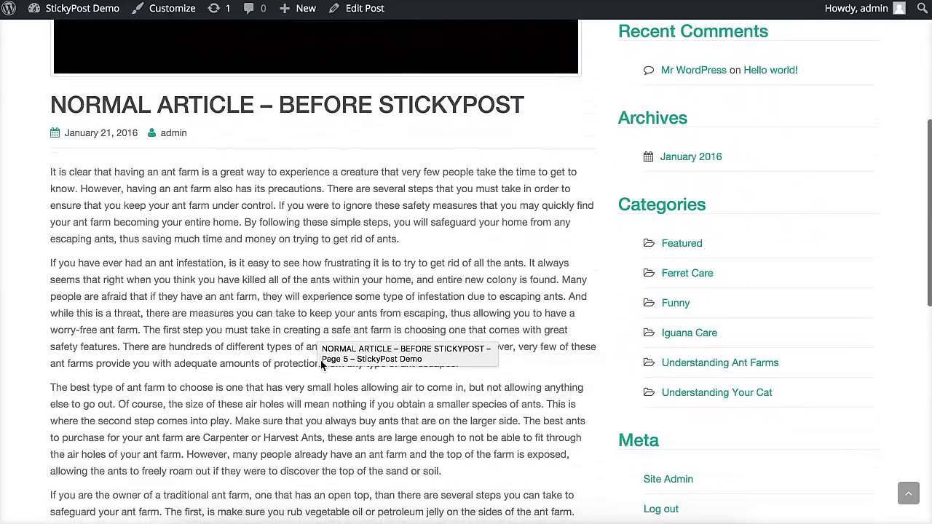
pyautogui.scroll(1, 320, 361)
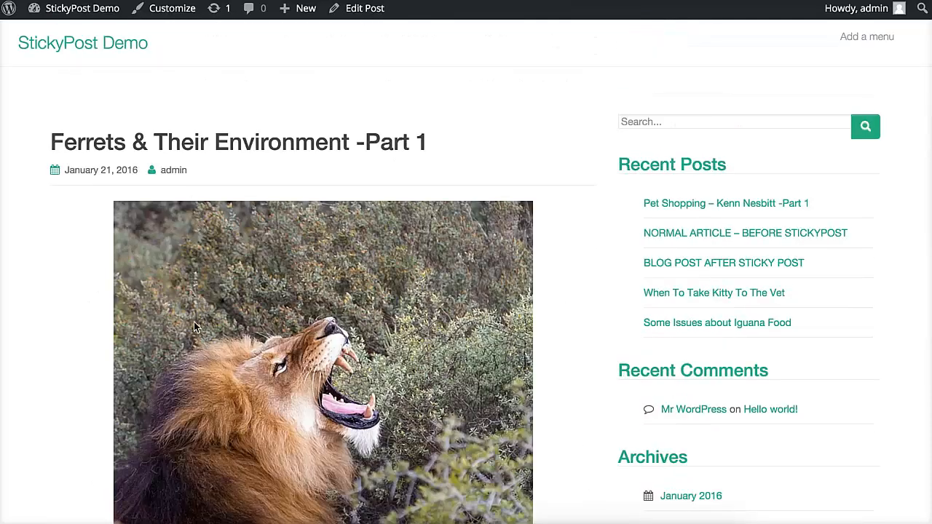
# Step: Open the full "Ferrets & Their Environment" article from part 1 and look over part 2's sharing icons and page links
pyautogui.scroll(-4, 113, 384)
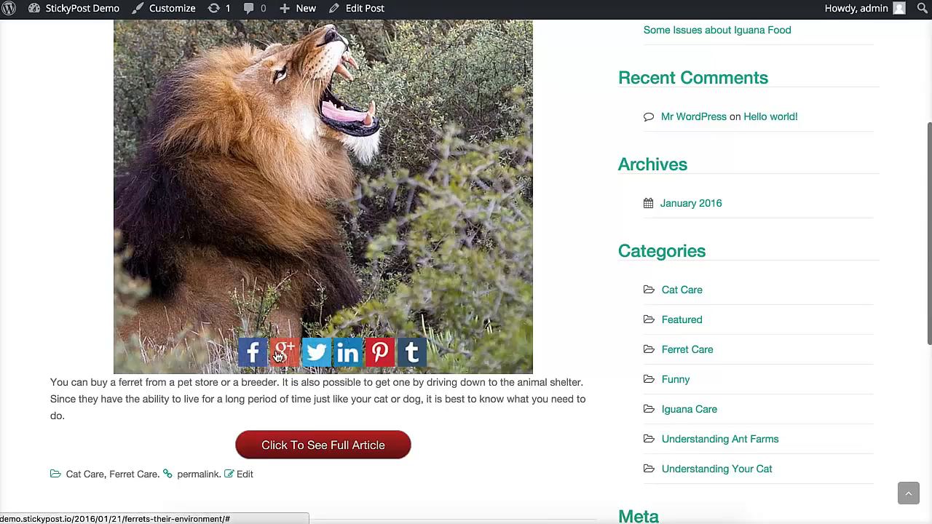
pyautogui.scroll(-1, 222, 366)
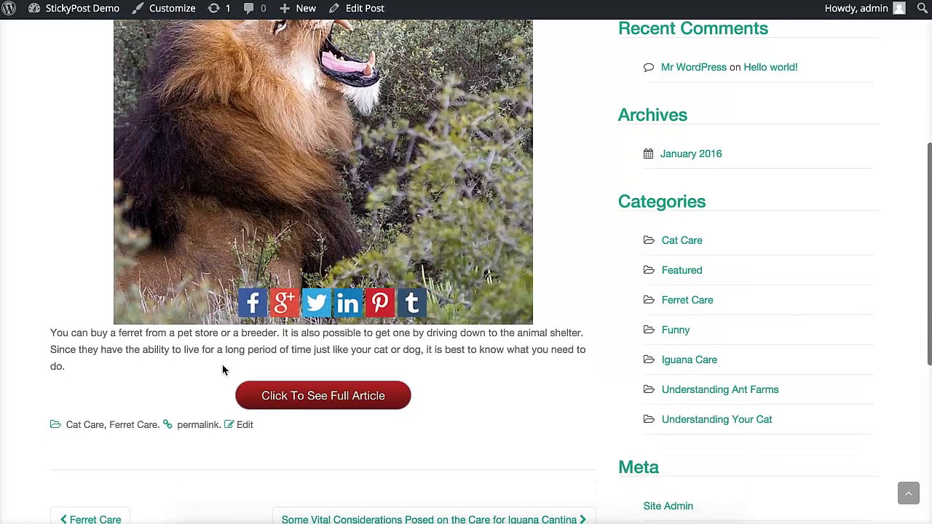
pyautogui.click(316, 402)
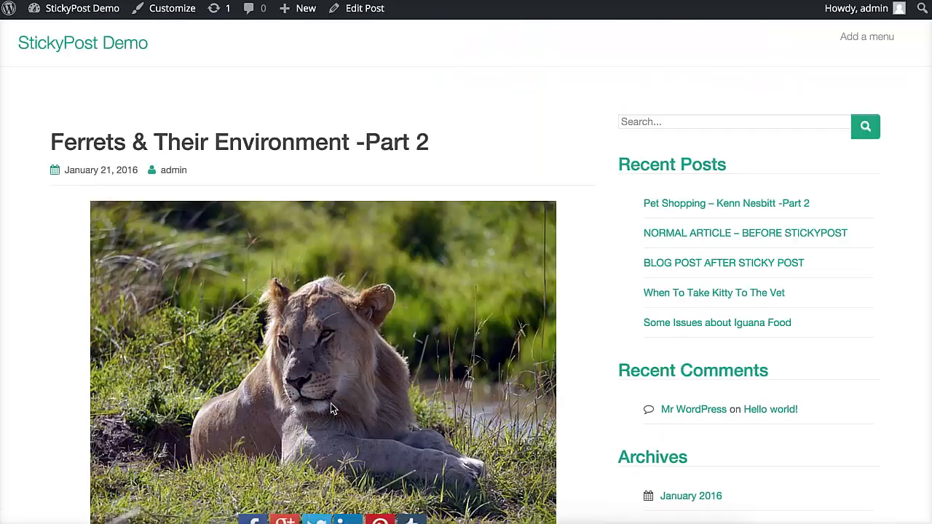
pyautogui.scroll(-2, 360, 425)
pyautogui.scroll(-1, 359, 424)
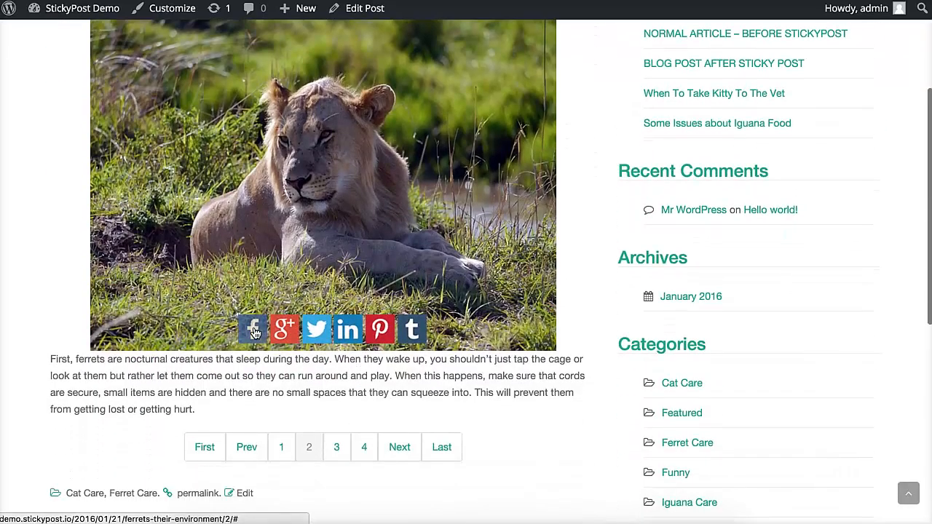
pyautogui.scroll(-1, 287, 415)
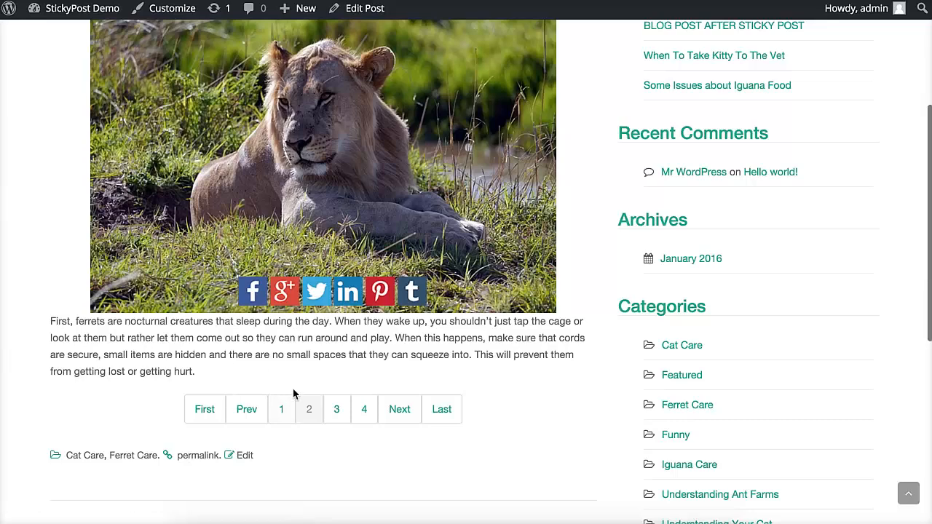
# Step: Page forward one part at a time through the ferret article from part 2 to part 6
pyautogui.click(389, 409)
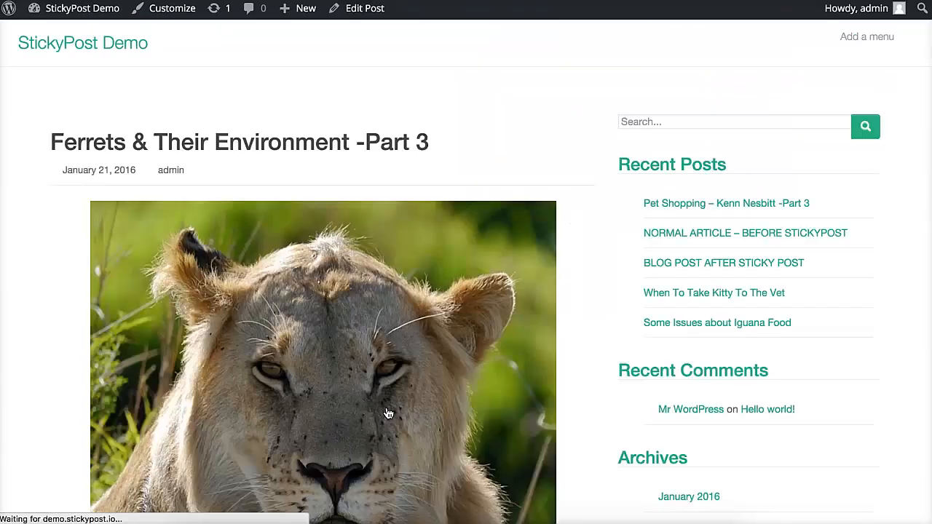
pyautogui.scroll(-5, 318, 433)
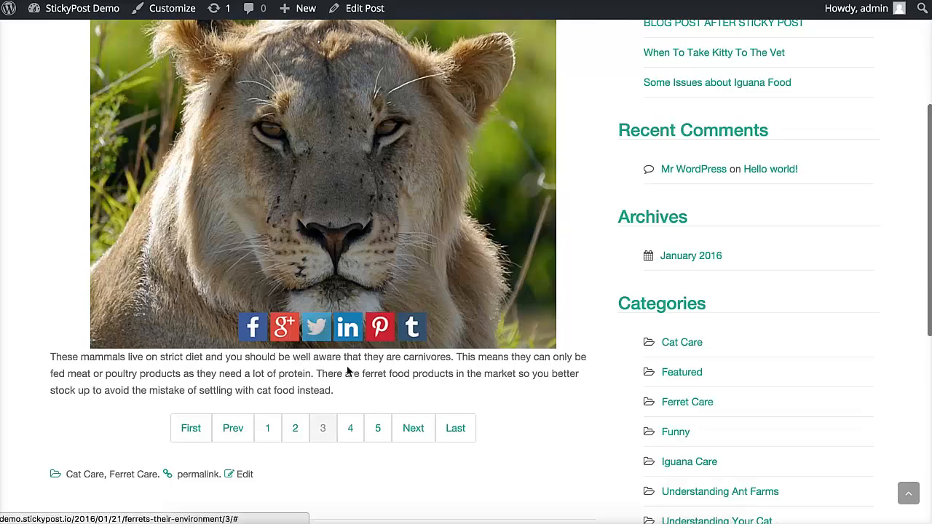
pyautogui.click(412, 431)
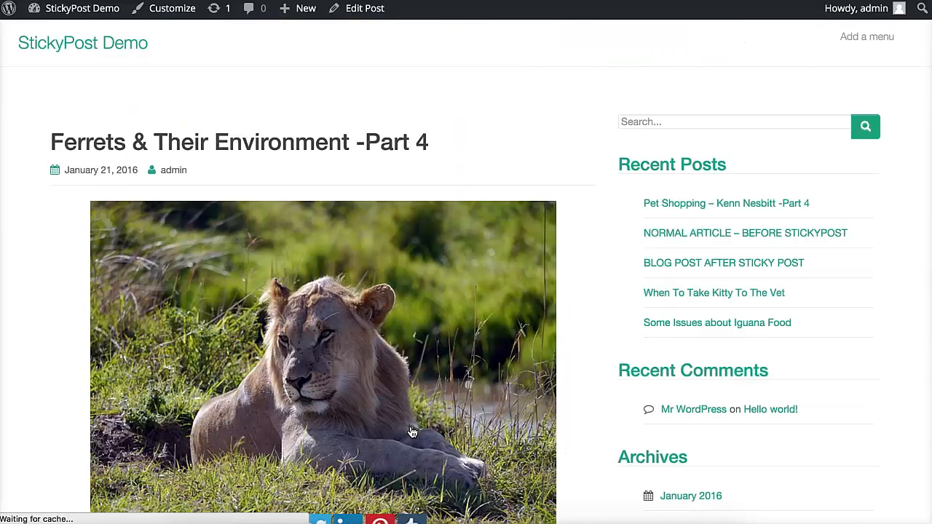
pyautogui.scroll(-4, 359, 436)
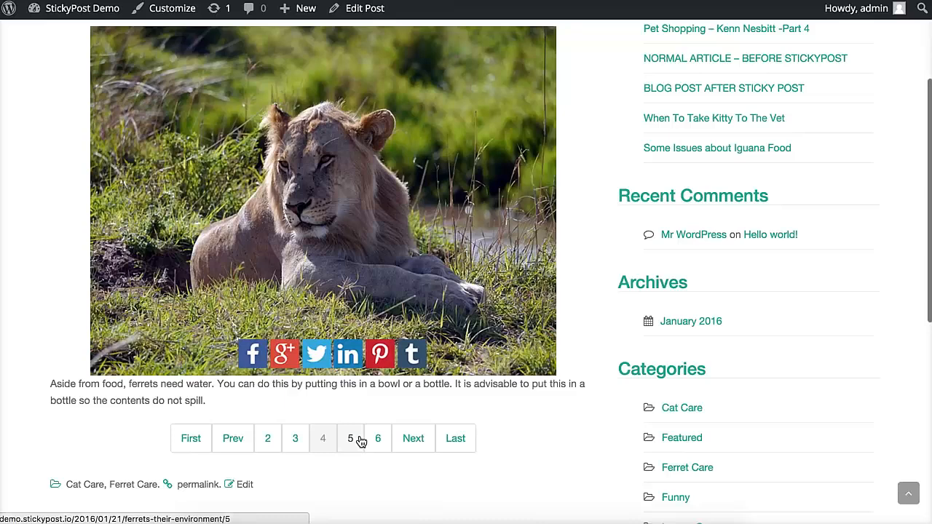
pyautogui.click(413, 437)
pyautogui.scroll(-5, 378, 413)
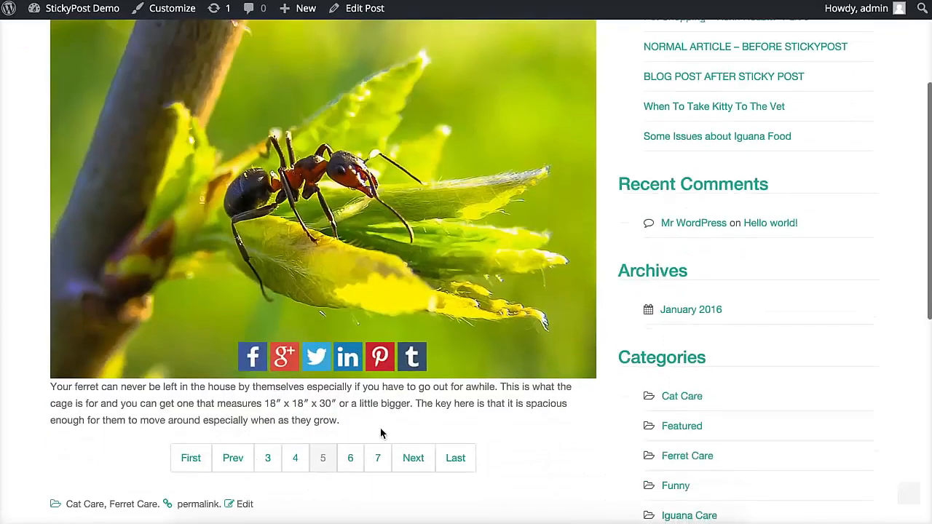
pyautogui.click(411, 400)
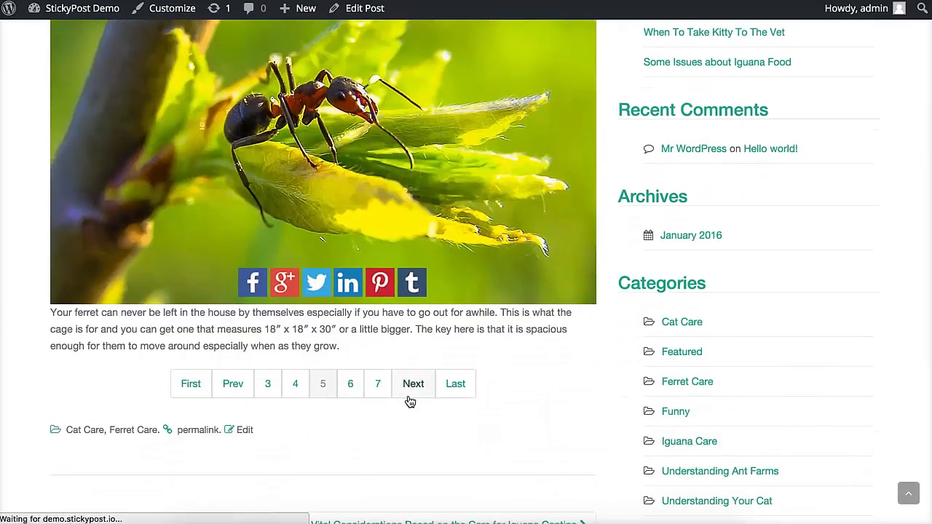
# Step: Examine the Test Ad on part 6 of the ferret article and page on to part 8
pyautogui.scroll(-3, 368, 407)
pyautogui.scroll(-1, 368, 413)
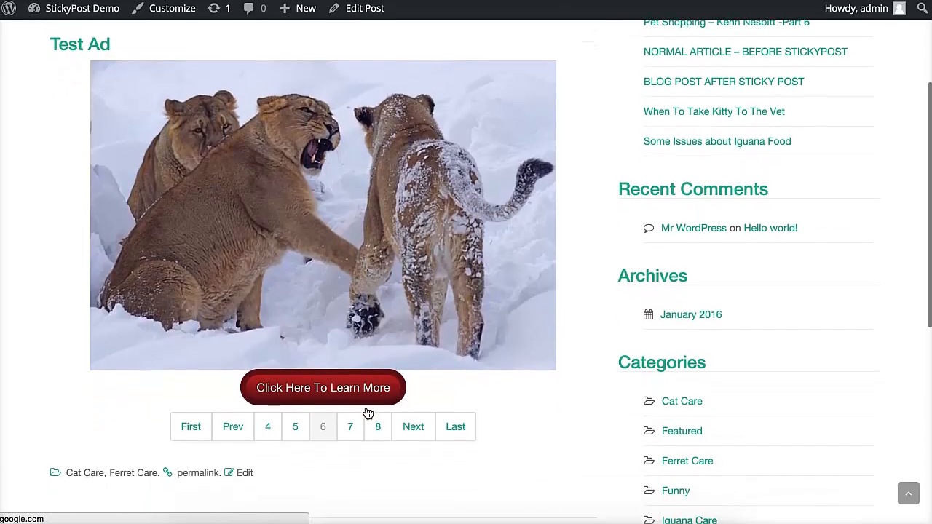
pyautogui.scroll(1, 274, 267)
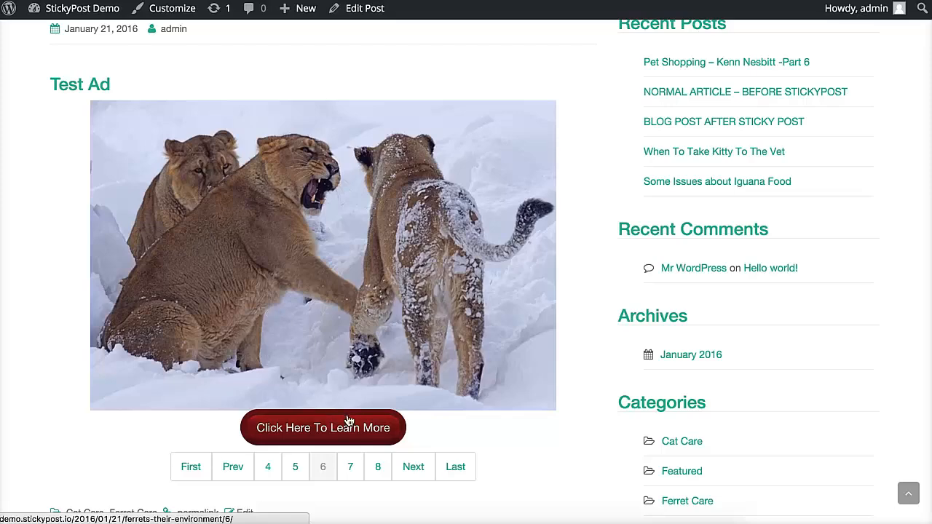
pyautogui.click(406, 466)
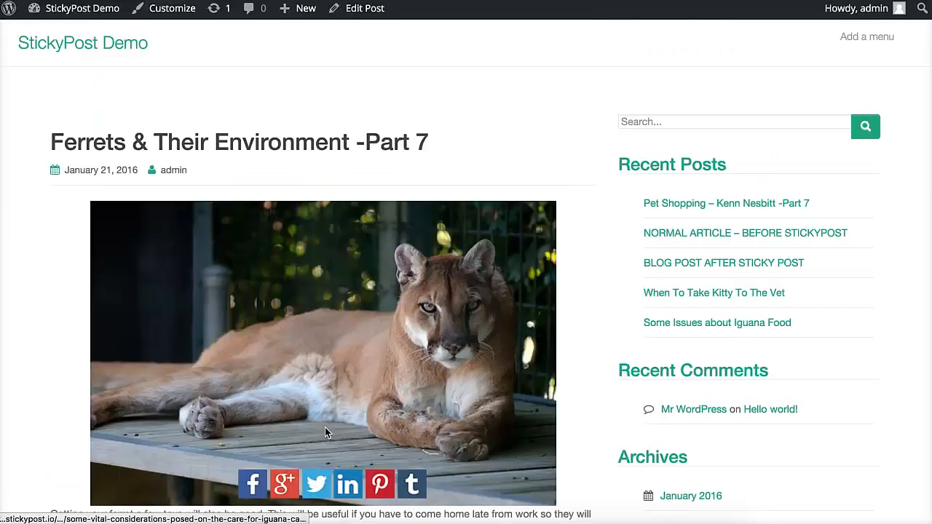
pyautogui.scroll(-3, 325, 427)
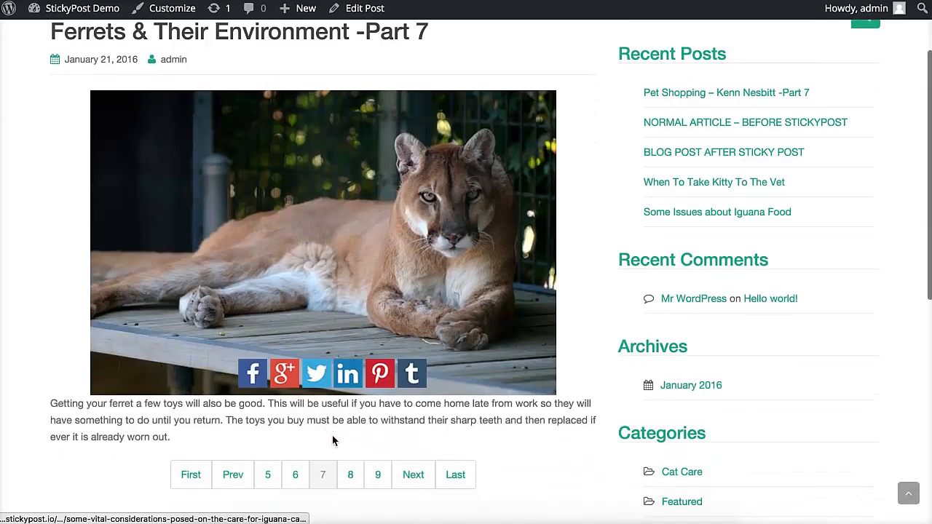
pyautogui.click(404, 478)
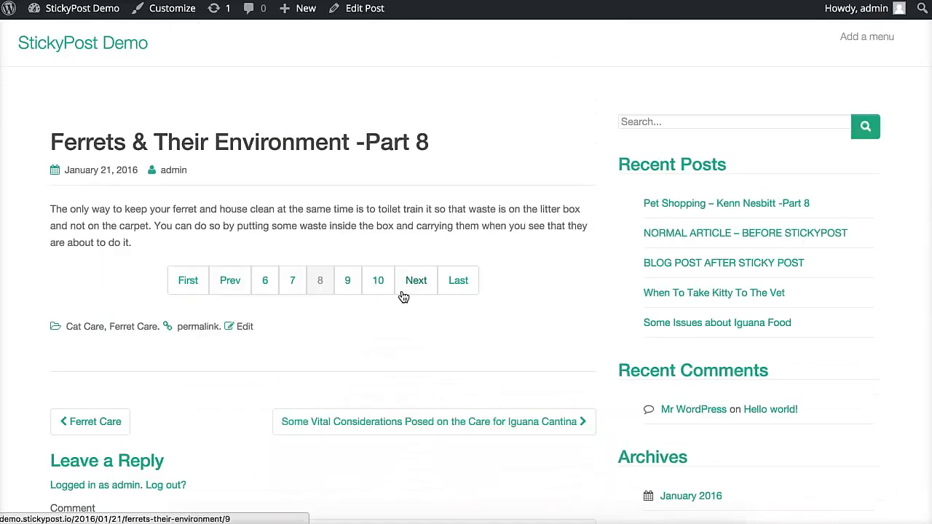
# Step: Review the single-page normal article's layout again for comparison with the multi-page ferret article
pyautogui.scroll(-1, 489, 182)
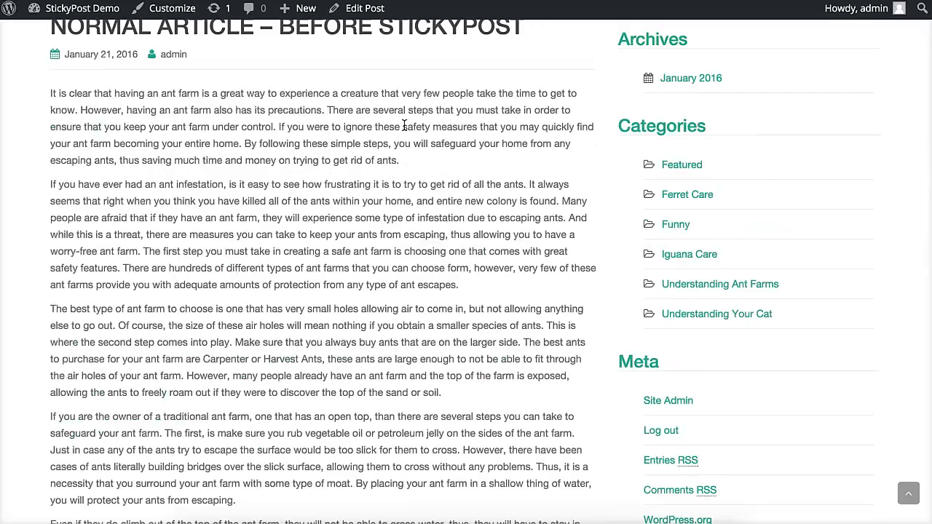
pyautogui.scroll(3, 347, 263)
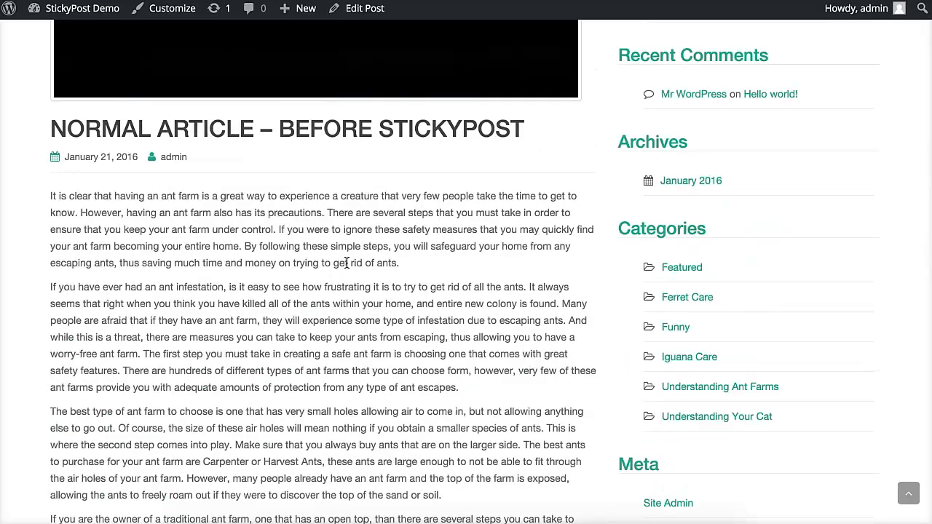
pyautogui.scroll(2, 346, 263)
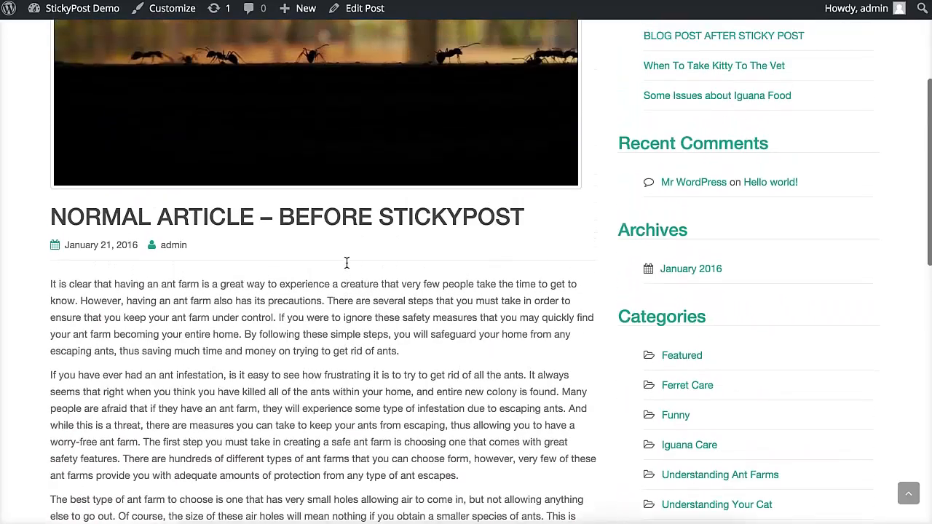
pyautogui.scroll(-2, 347, 260)
pyautogui.scroll(-1, 347, 260)
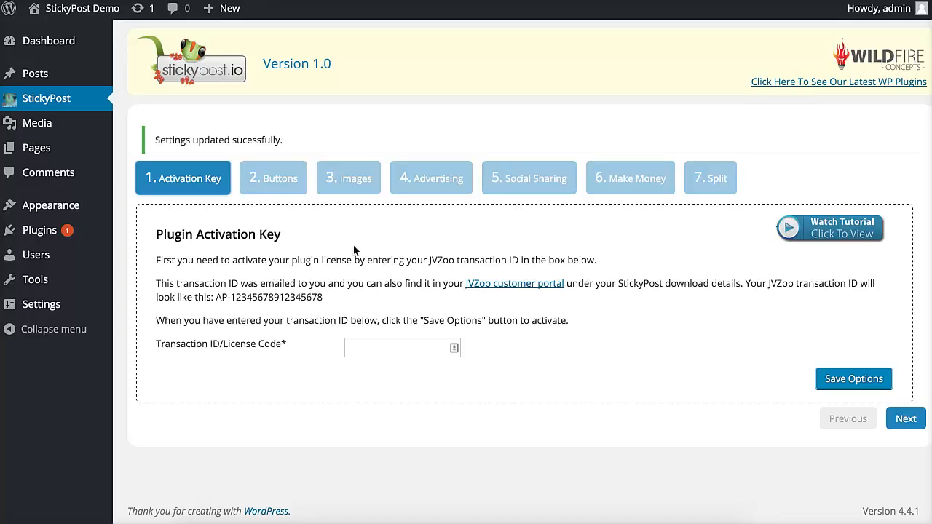
# Step: Open the StickyPost Buttons settings and review the button text fields and preset designs
pyautogui.click(281, 180)
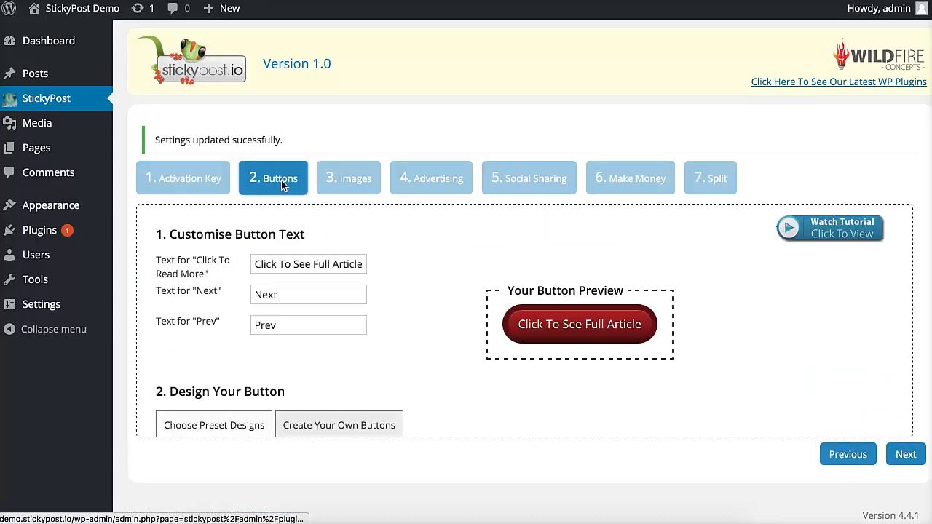
pyautogui.scroll(-3, 410, 358)
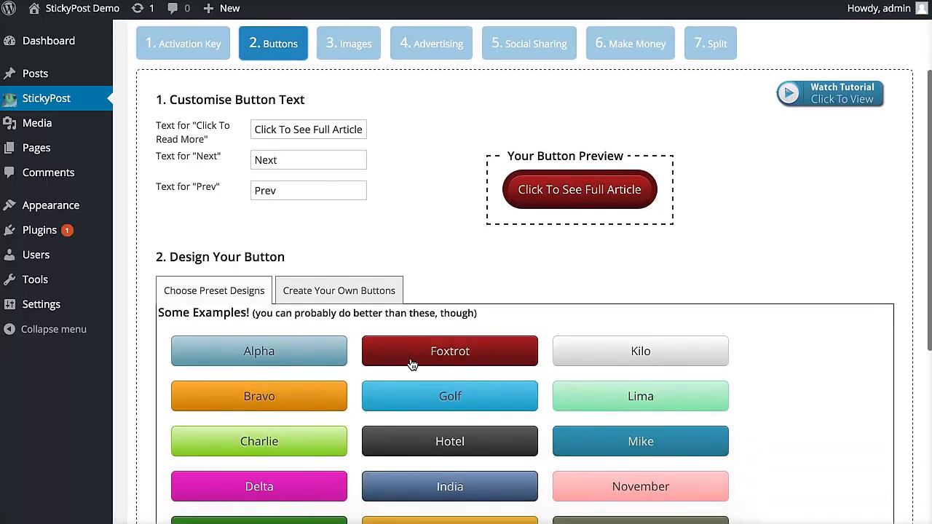
pyautogui.scroll(-1, 423, 265)
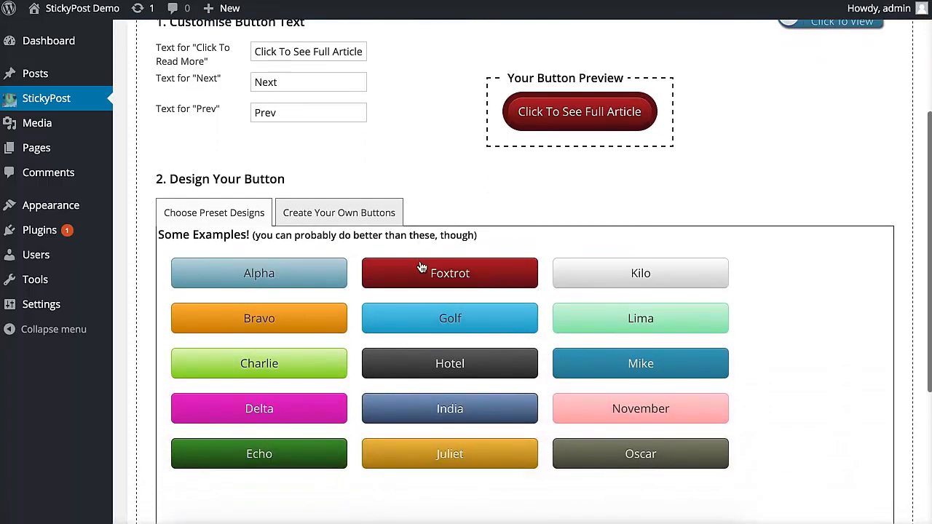
pyautogui.scroll(1, 421, 268)
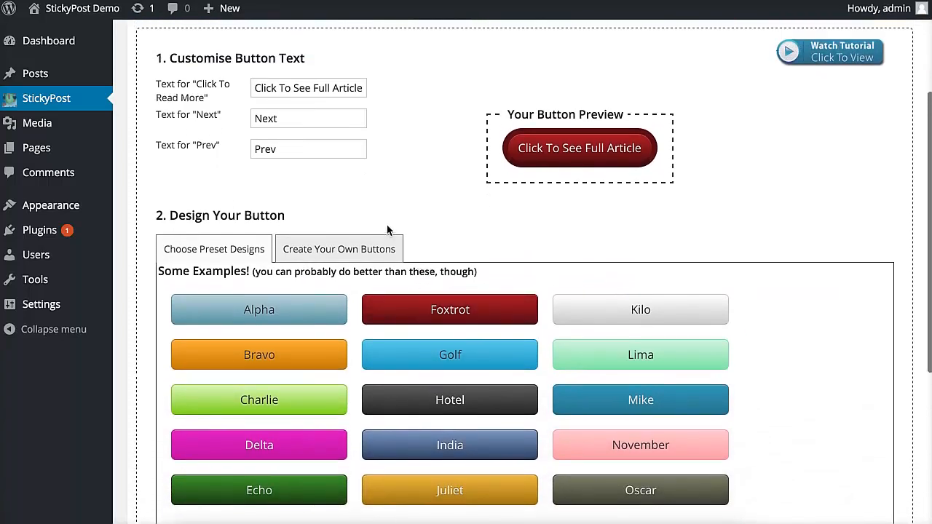
pyautogui.click(296, 89)
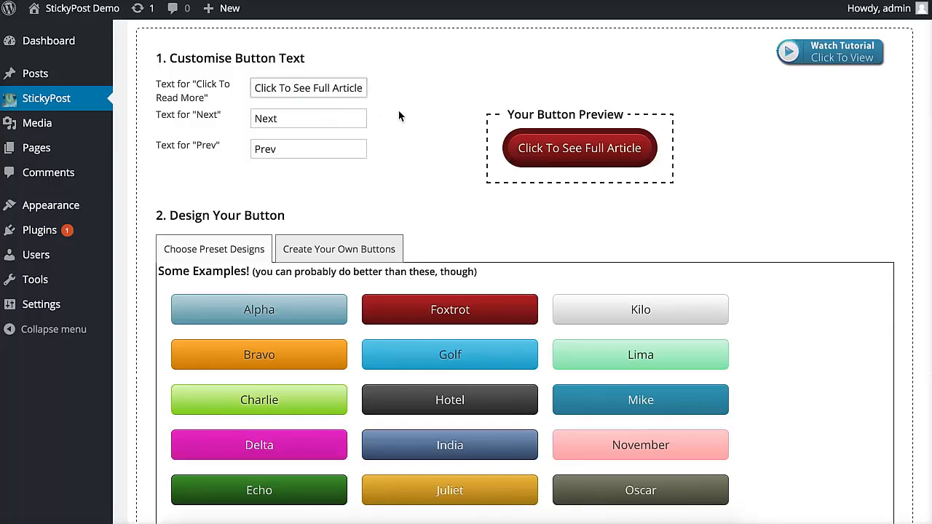
# Step: Try out several preset button designs, including Alpha, Bravo and India, and apply the Hotel preset
pyautogui.click(308, 308)
pyautogui.click(298, 357)
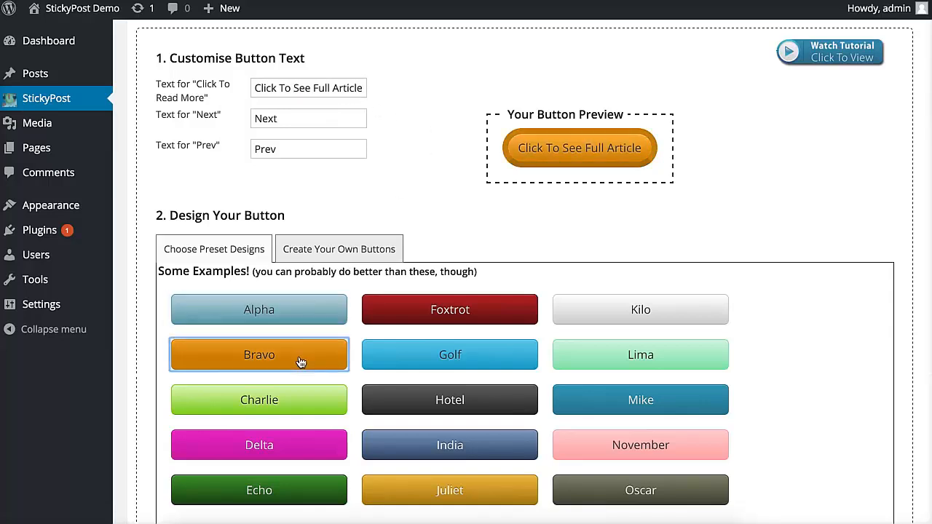
pyautogui.click(402, 371)
pyautogui.click(439, 402)
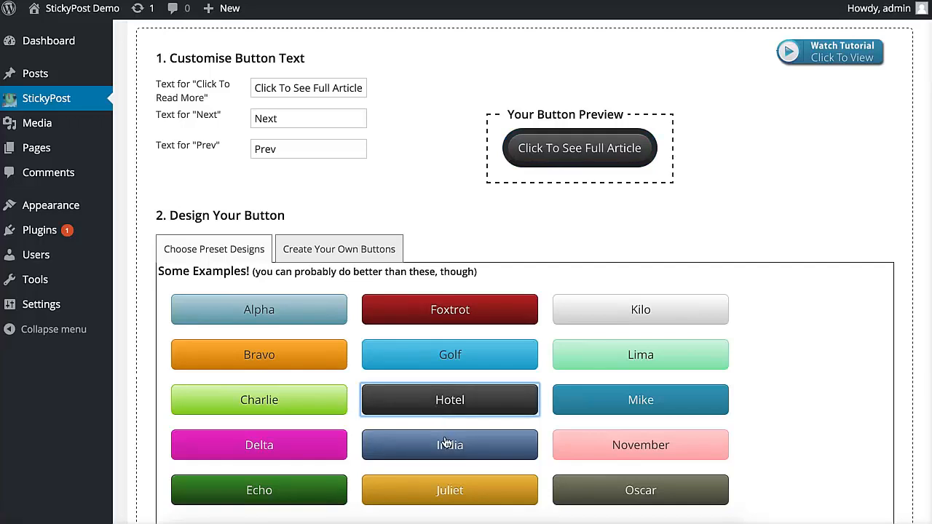
pyautogui.click(444, 445)
pyautogui.click(449, 403)
# Step: Customize the button's borders with a 6 px border radius and a 5 px border width, and check the button preview
pyautogui.click(336, 254)
pyautogui.scroll(-1, 383, 335)
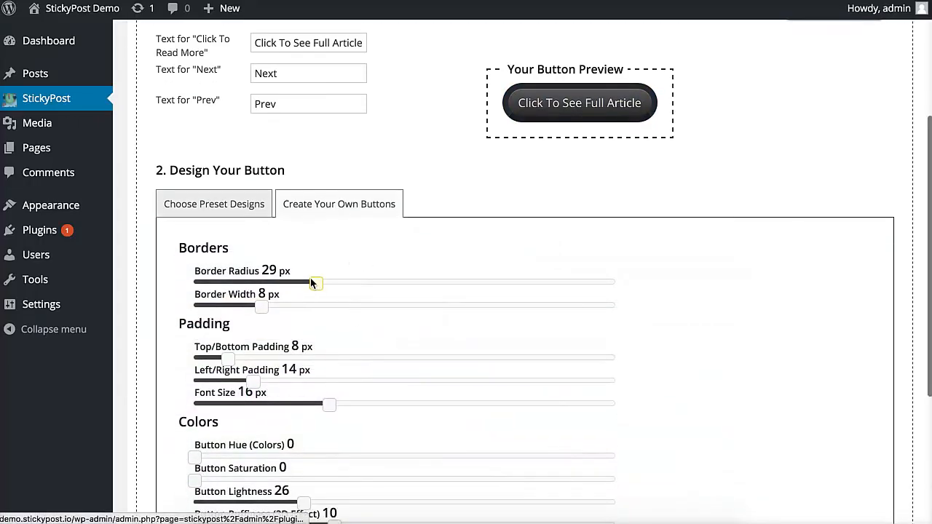
pyautogui.moveTo(315, 283); pyautogui.dragTo(219, 282)
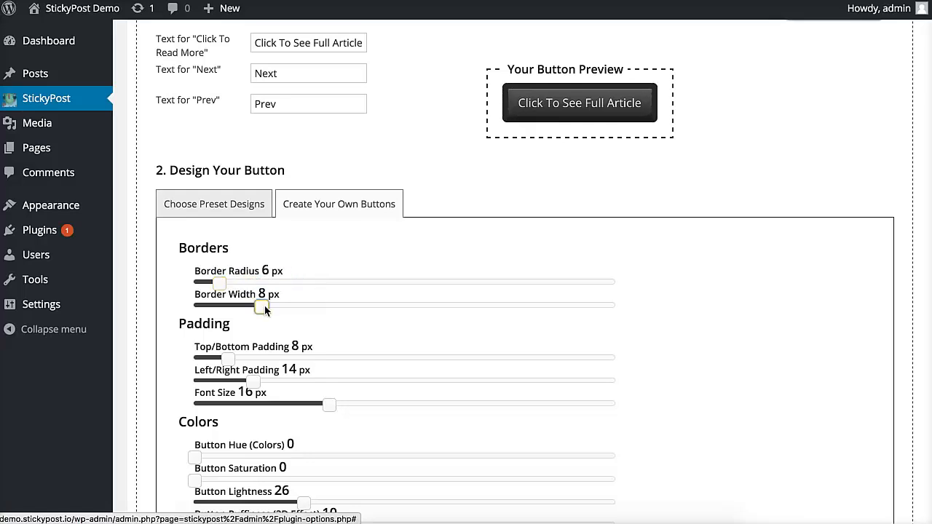
pyautogui.moveTo(263, 305); pyautogui.dragTo(236, 304)
pyautogui.scroll(-3, 308, 339)
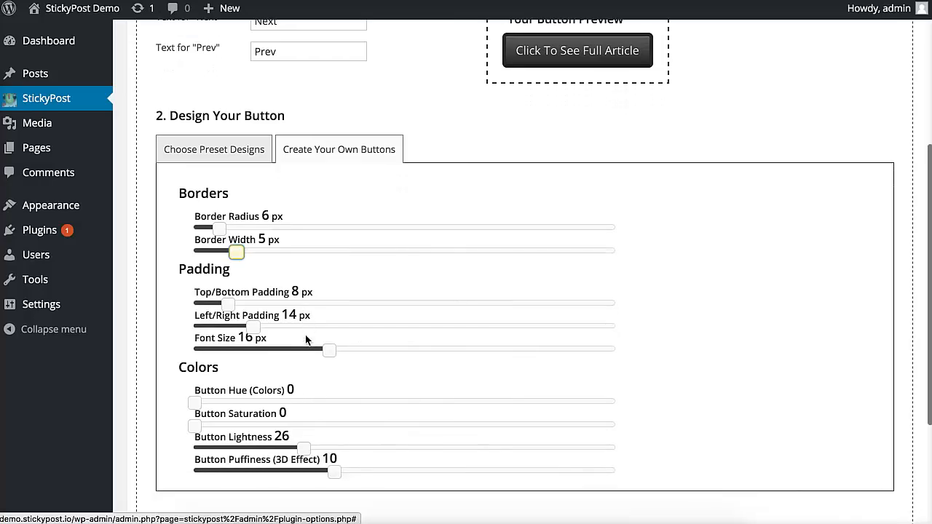
pyautogui.scroll(5, 310, 375)
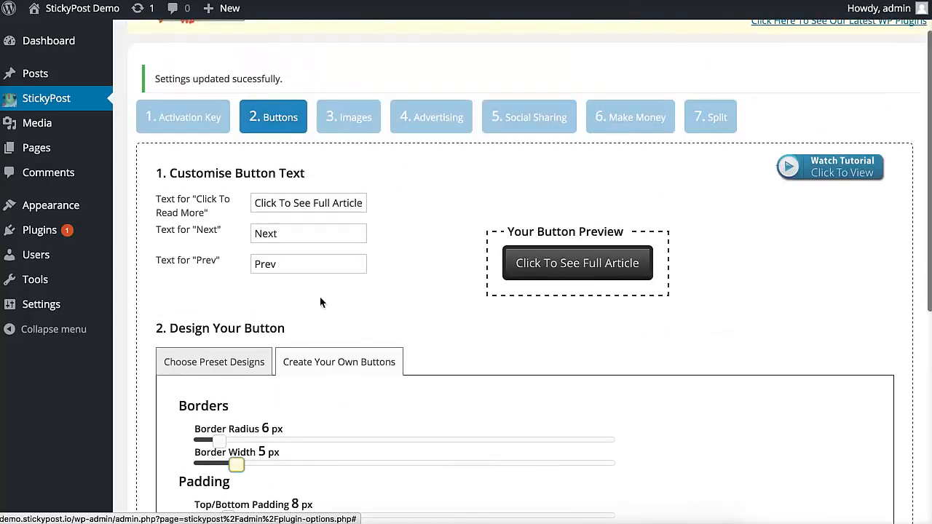
# Step: Open the plugin's Images settings and review the image placement options, the Cat Care image bucket and the PixaBay import section
pyautogui.click(355, 119)
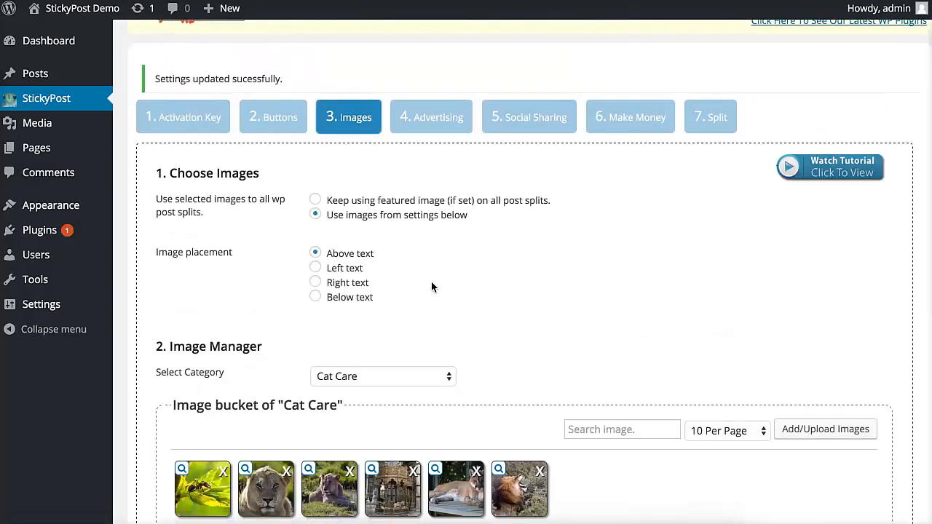
pyautogui.scroll(-1, 446, 318)
pyautogui.scroll(-3, 447, 318)
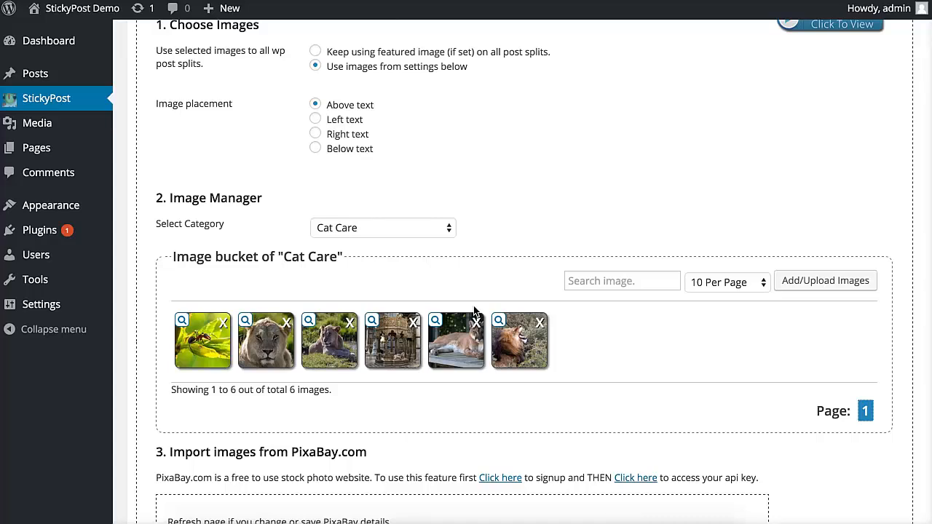
pyautogui.scroll(-1, 474, 311)
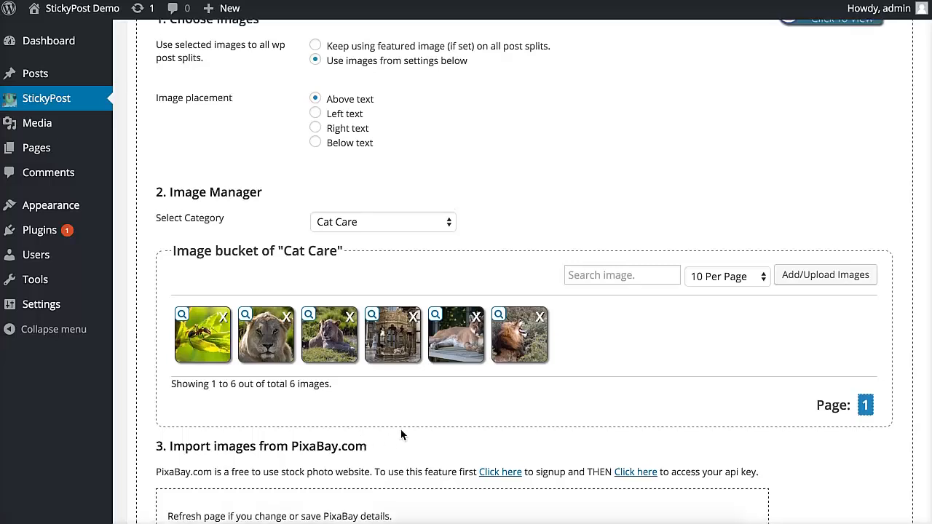
pyautogui.scroll(3, 468, 309)
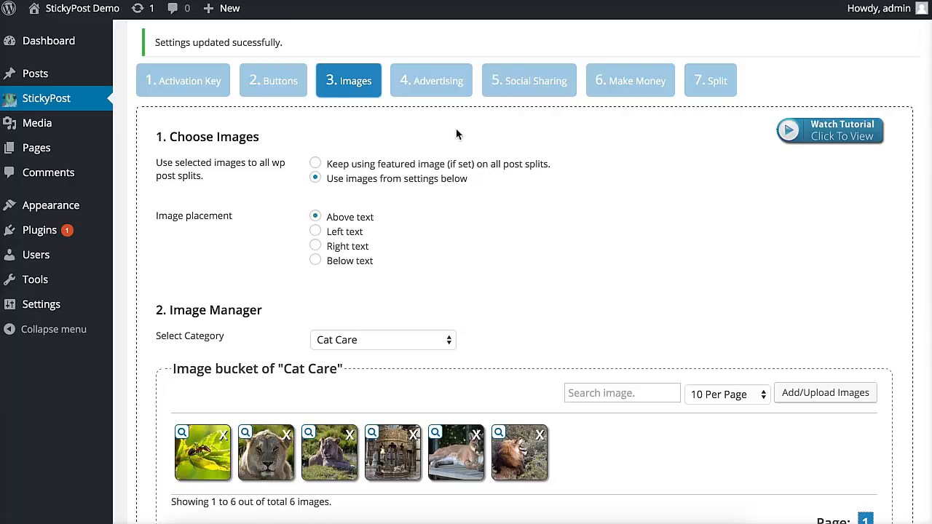
# Step: In the Advertising settings, set the advertising level to Extreme (one ad every other slide)
pyautogui.click(439, 82)
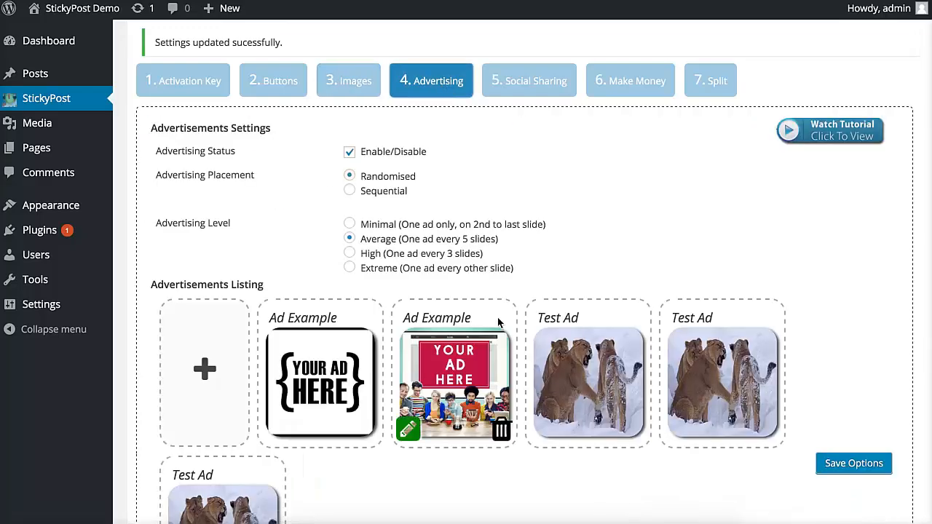
pyautogui.scroll(-1, 420, 404)
pyautogui.scroll(-1, 419, 405)
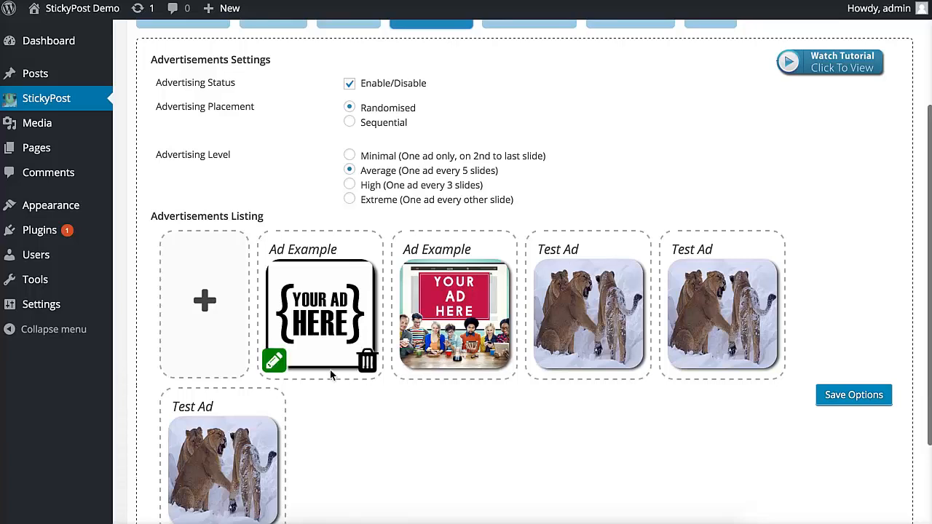
pyautogui.scroll(1, 315, 241)
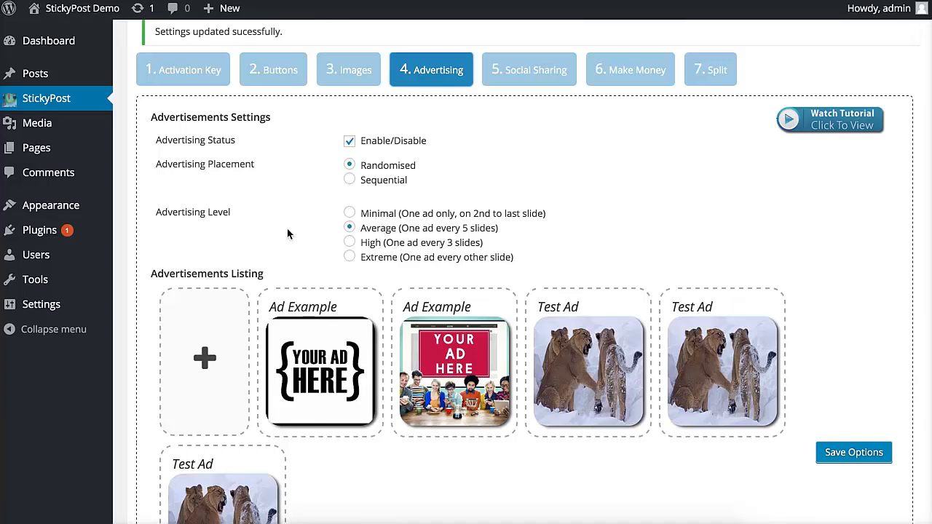
pyautogui.click(350, 257)
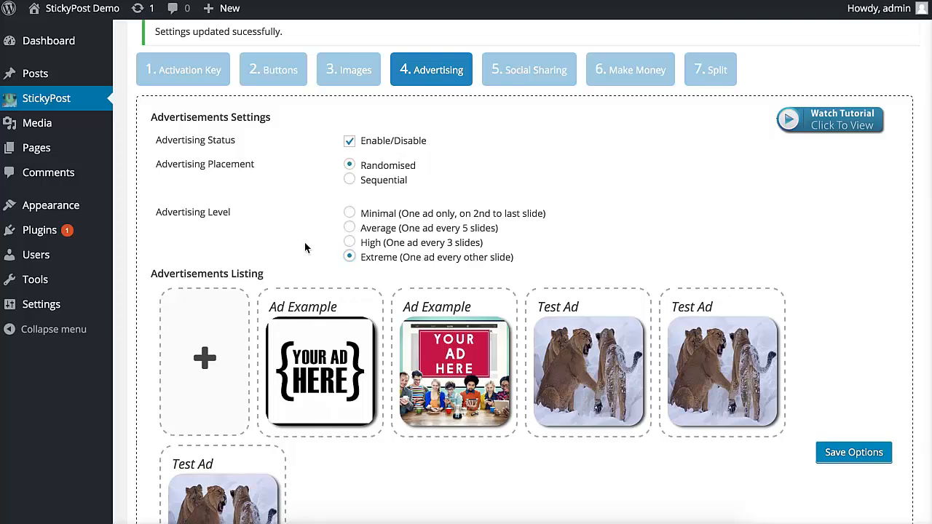
# Step: Review the fields for adding a new advert, close the form without publishing, and look over the existing ads in the listing
pyautogui.scroll(-1, 320, 364)
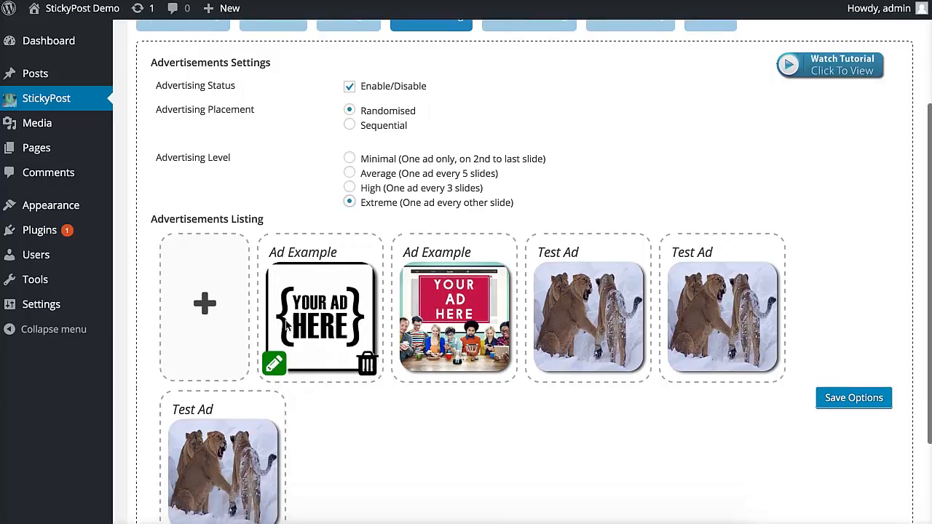
pyautogui.click(197, 310)
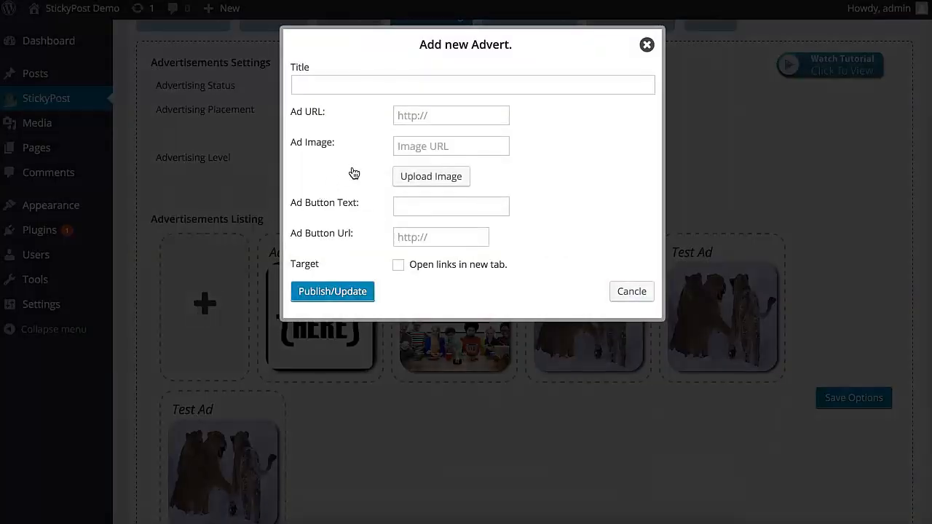
pyautogui.click(404, 206)
pyautogui.click(646, 44)
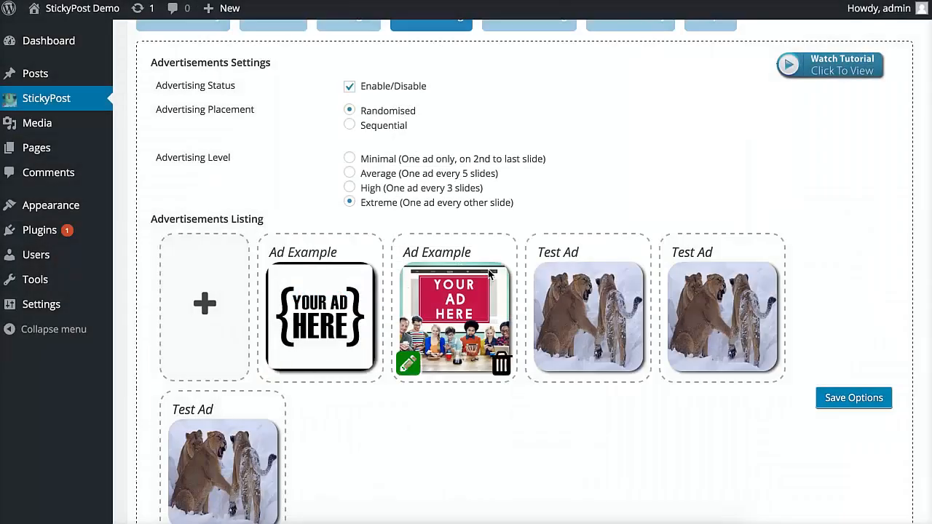
pyautogui.scroll(-2, 317, 340)
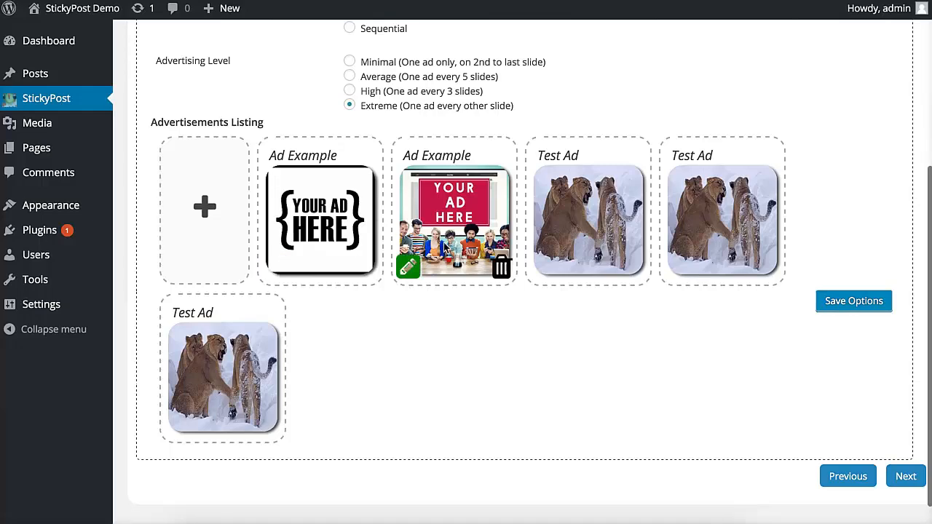
pyautogui.moveTo(611, 185)
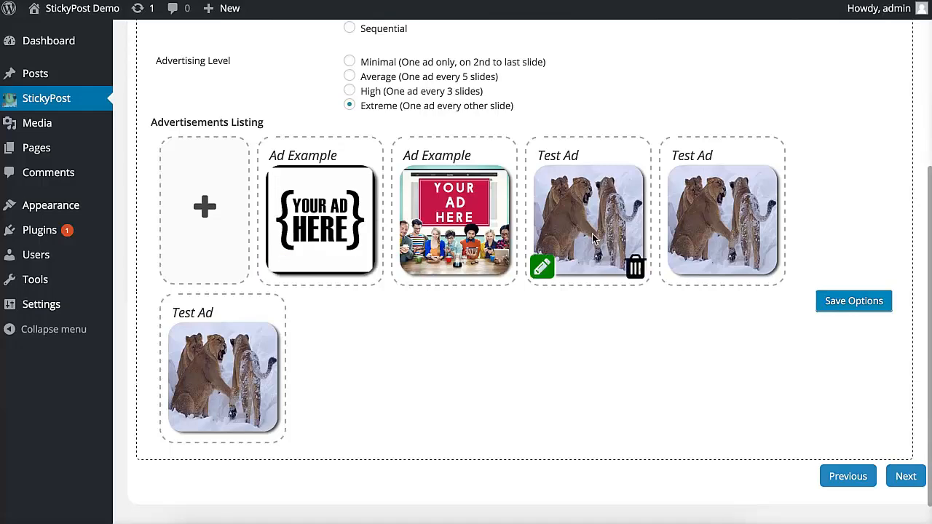
pyautogui.scroll(3, 593, 237)
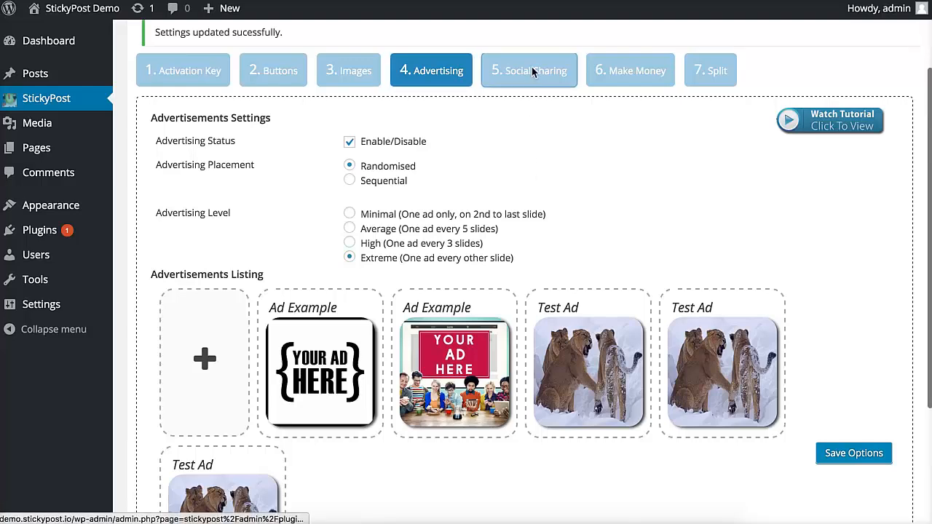
# Step: In the Social Sharing settings, disable the LinkedIn, Pinterest and Tumblr networks
pyautogui.click(536, 70)
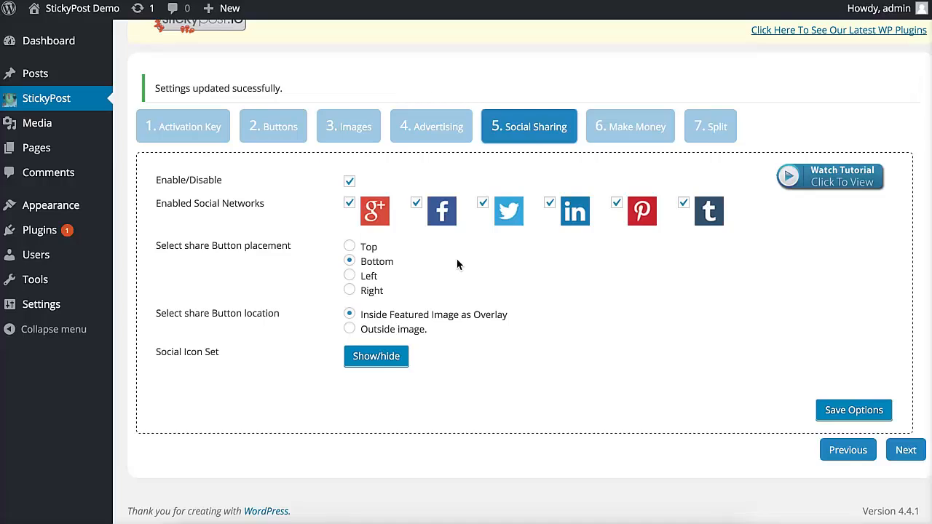
pyautogui.click(549, 204)
pyautogui.click(616, 203)
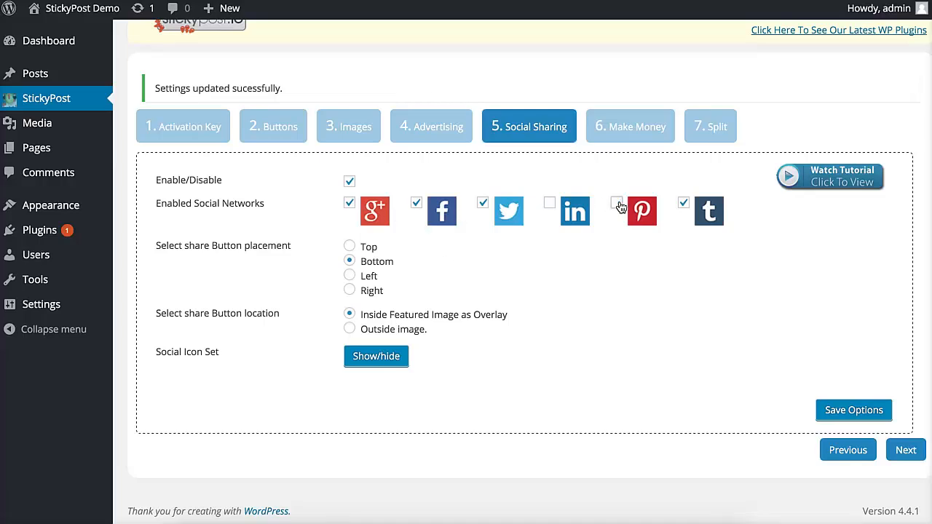
pyautogui.click(683, 204)
# Step: Show the social icon sets and choose the glossy square coloured set in the fourth row
pyautogui.click(379, 356)
pyautogui.scroll(-2, 442, 410)
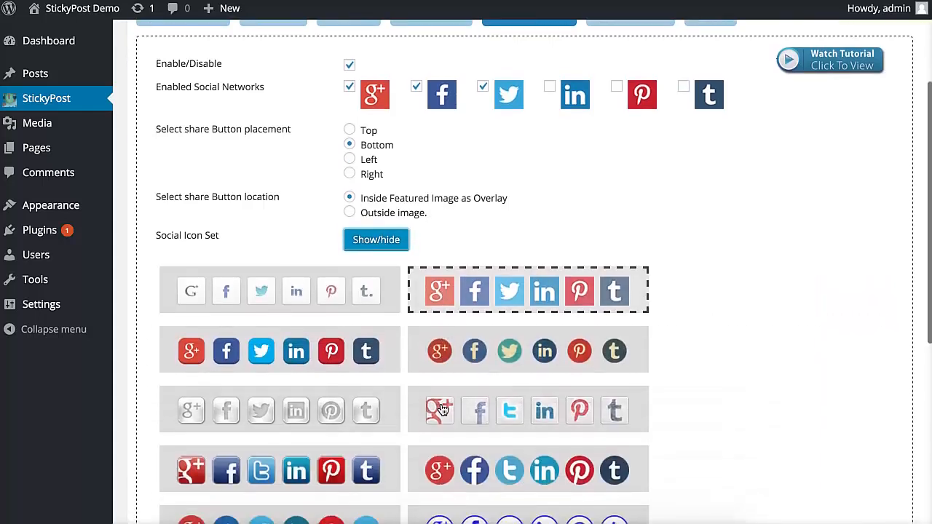
pyautogui.scroll(-3, 396, 418)
pyautogui.scroll(-1, 396, 418)
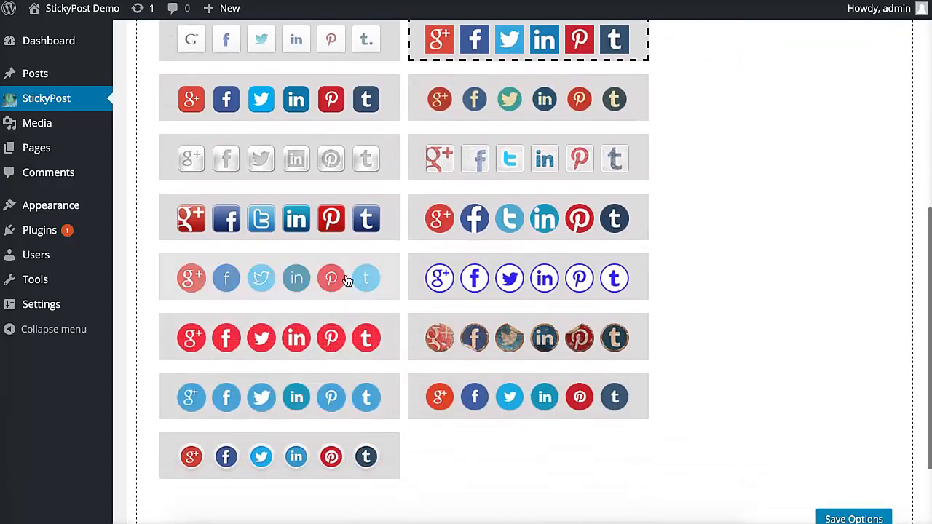
pyautogui.click(356, 281)
pyautogui.click(364, 216)
pyautogui.scroll(6, 442, 237)
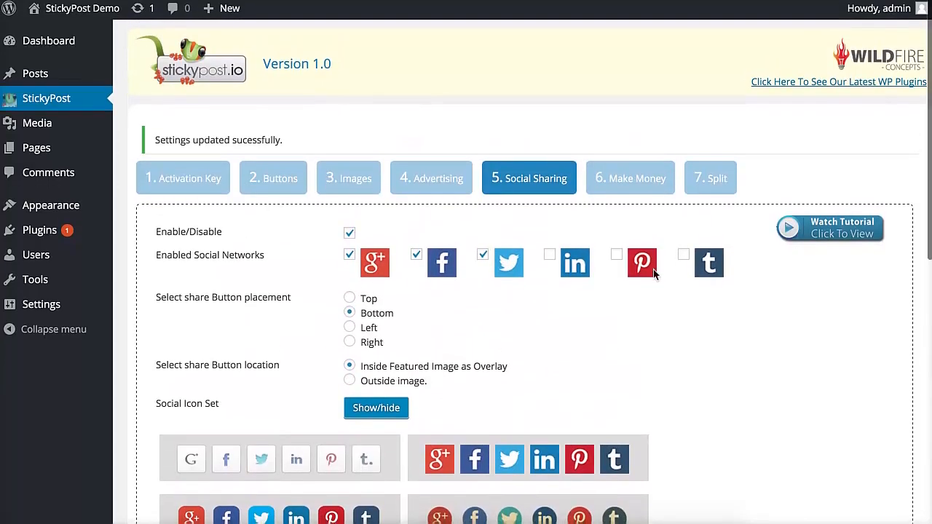
# Step: Open the Split settings and review the category selection and the fields for post IDs to split and not to split
pyautogui.click(702, 188)
pyautogui.scroll(-3, 507, 314)
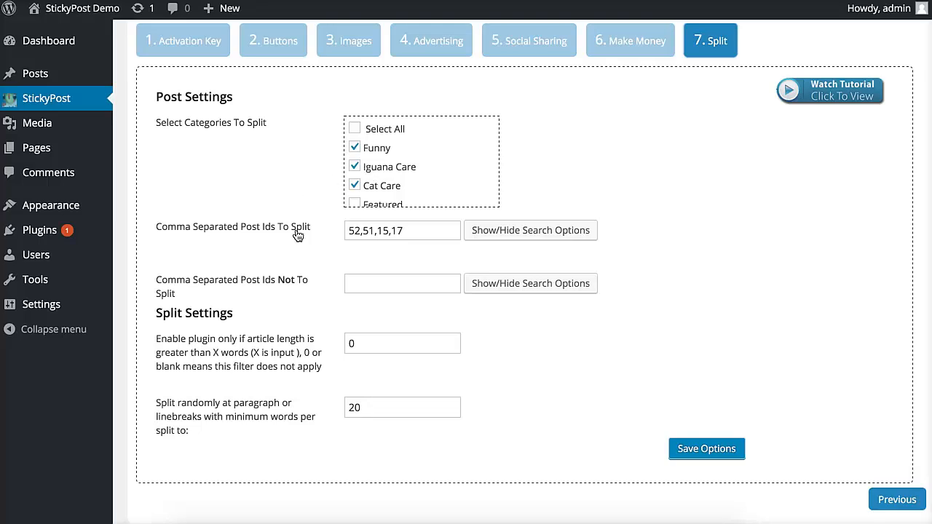
pyautogui.click(419, 230)
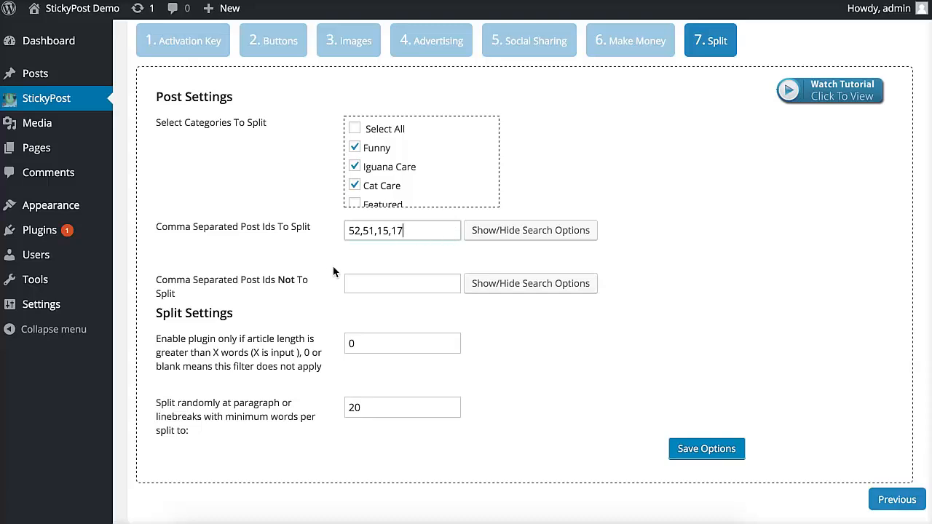
pyautogui.click(361, 280)
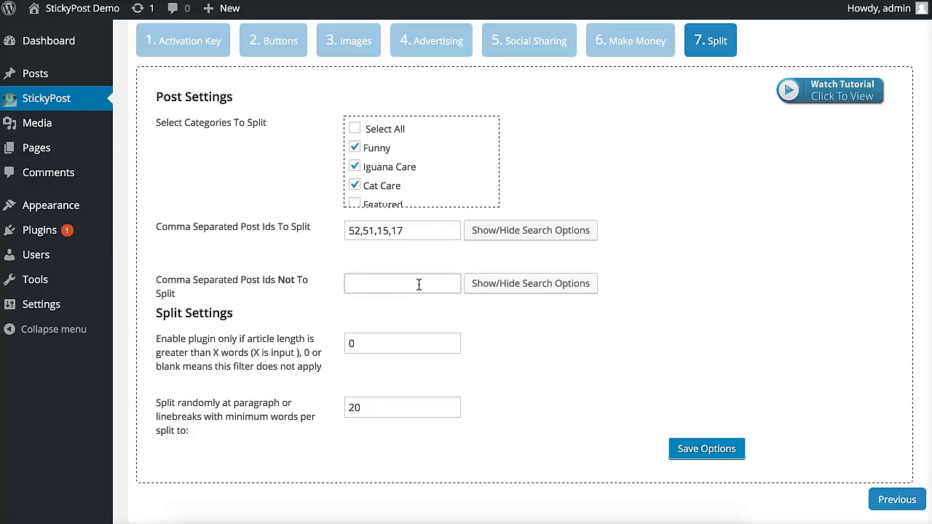
# Step: Search the posts not to split for "cat" and add the first "A Basic Introduction to Cat Eye Care" entry to the exclusions
pyautogui.click(492, 288)
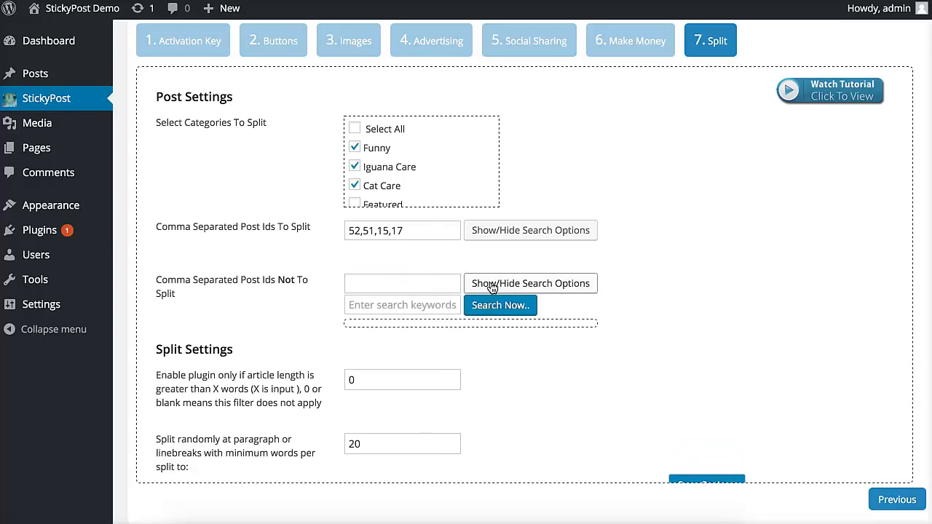
pyautogui.click(423, 304)
pyautogui.write('cat')
pyautogui.scroll(-1, 337, 313)
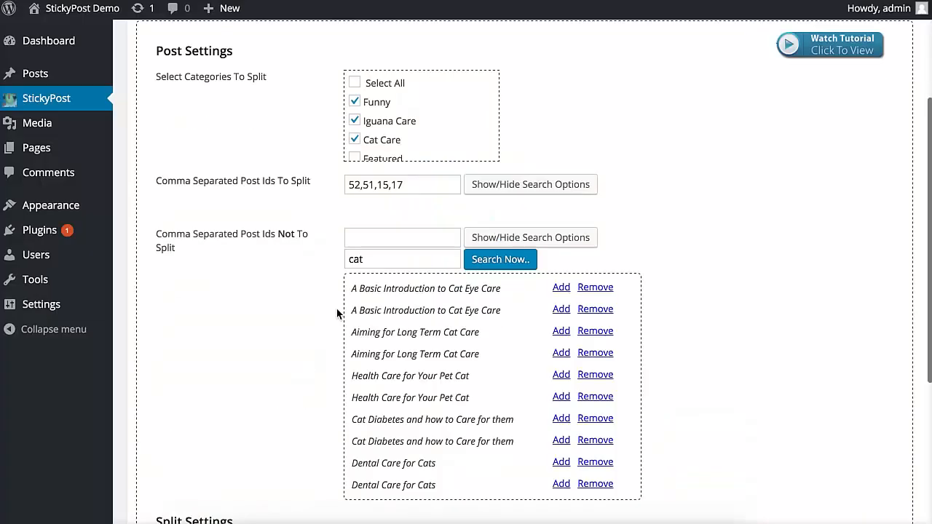
pyautogui.scroll(-1, 338, 312)
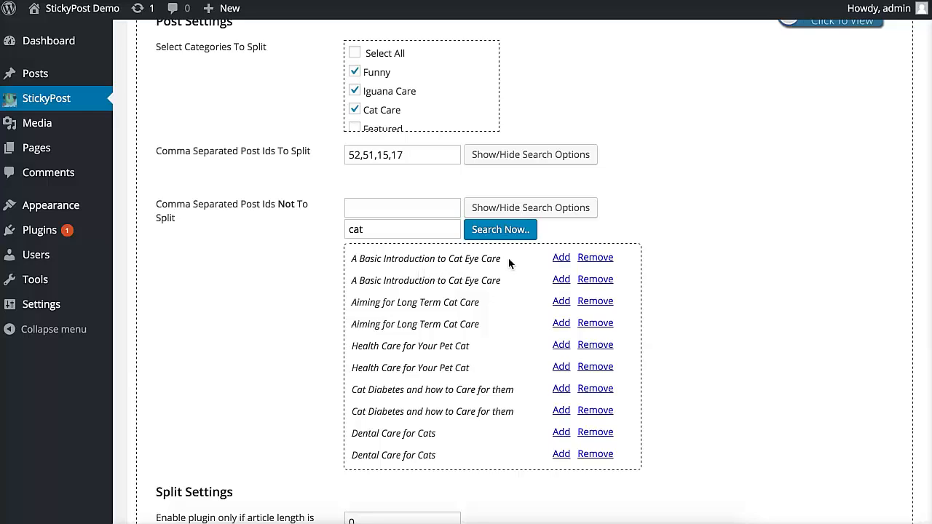
pyautogui.click(560, 259)
# Step: Search the posts to split for "lion" and add "lion-zoo-predator" to the post IDs to split
pyautogui.click(425, 160)
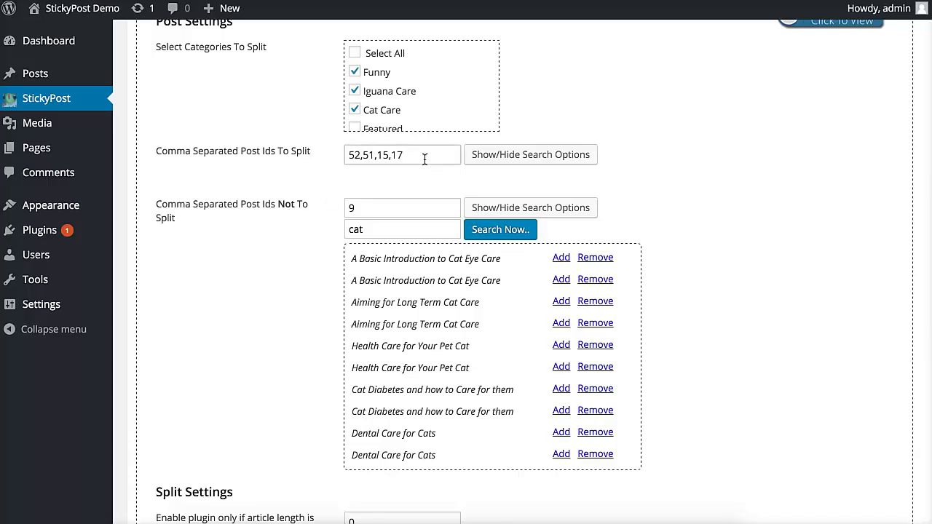
pyautogui.click(487, 162)
pyautogui.click(430, 176)
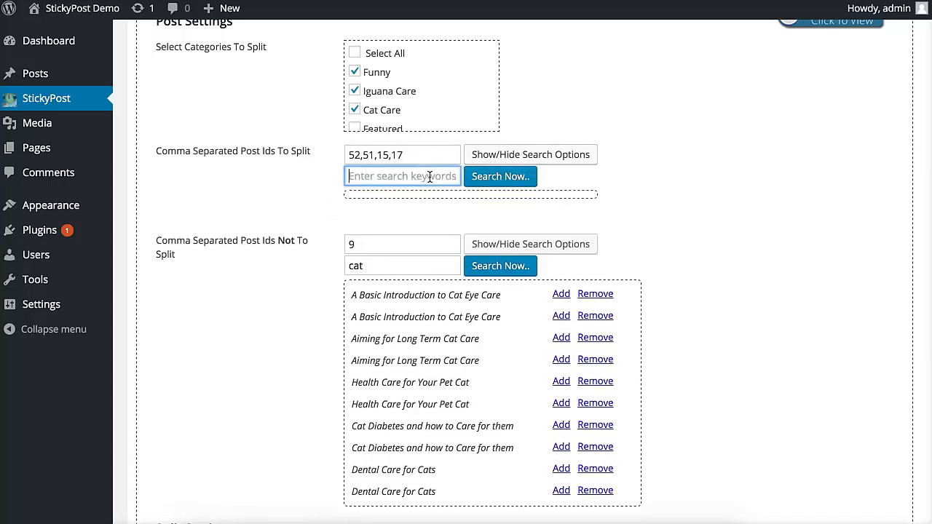
pyautogui.write('lion')
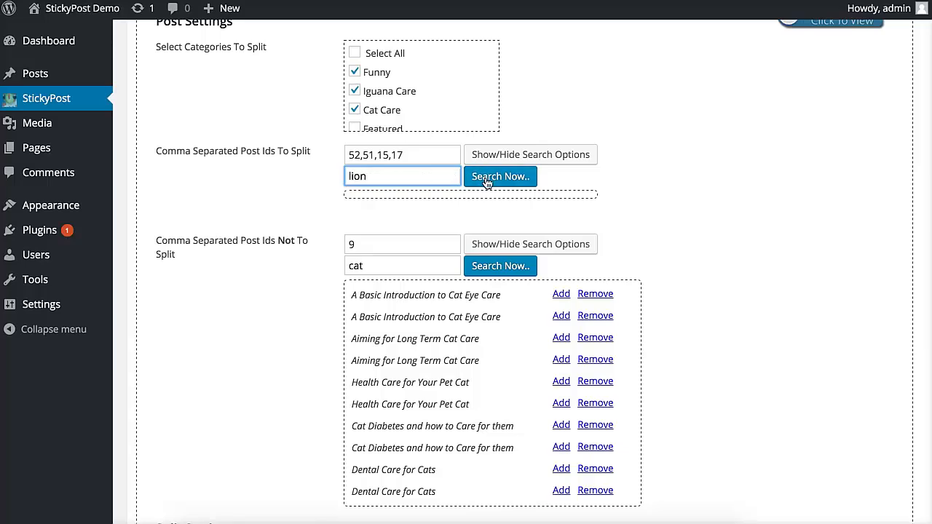
pyautogui.click(486, 179)
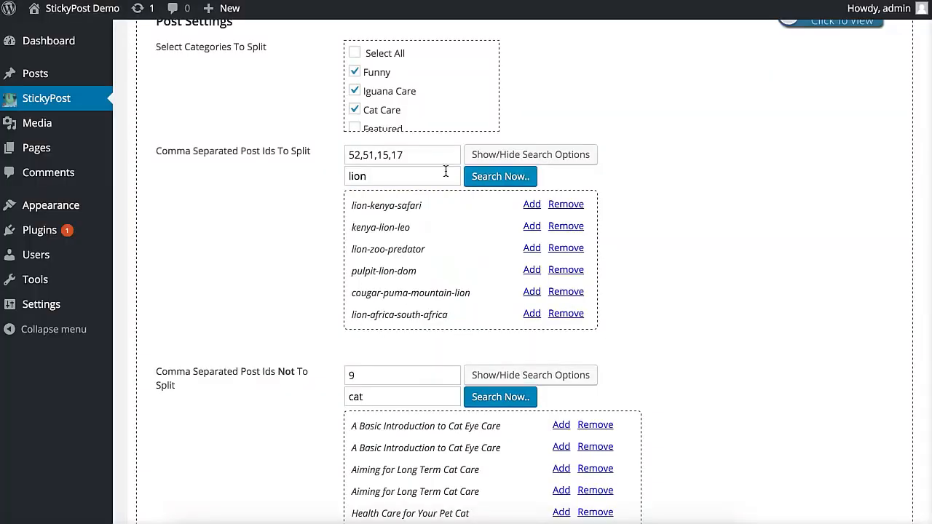
pyautogui.click(532, 250)
# Step: Hide the search options of both the split and the not-to-split post ID fields
pyautogui.scroll(-3, 313, 229)
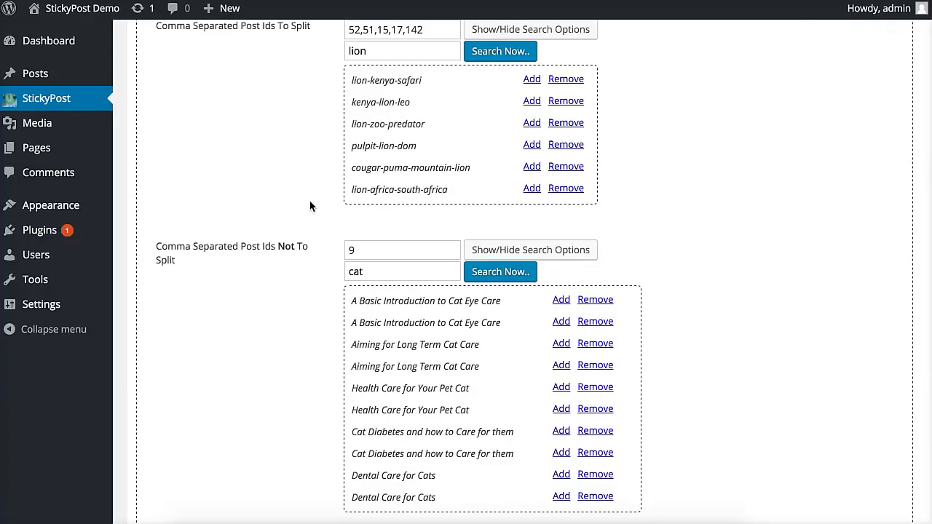
pyautogui.click(474, 259)
pyautogui.scroll(6, 312, 260)
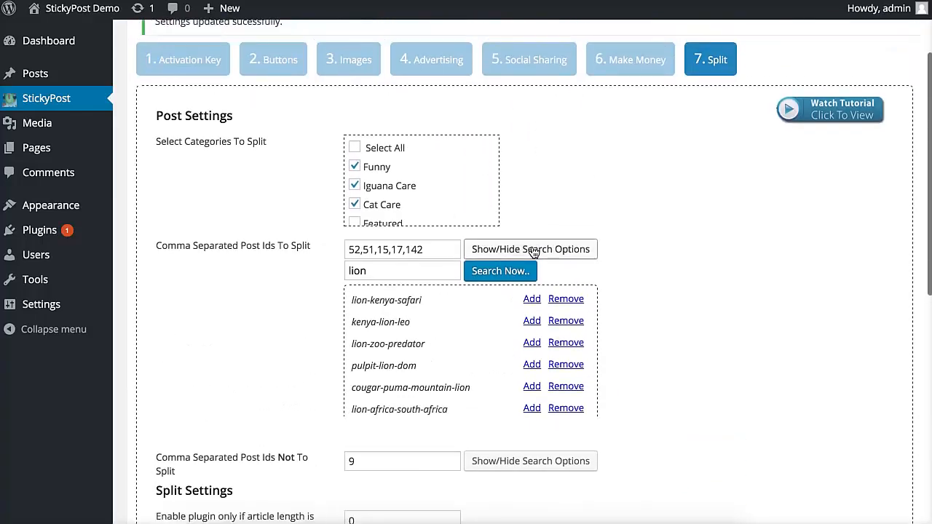
pyautogui.click(534, 251)
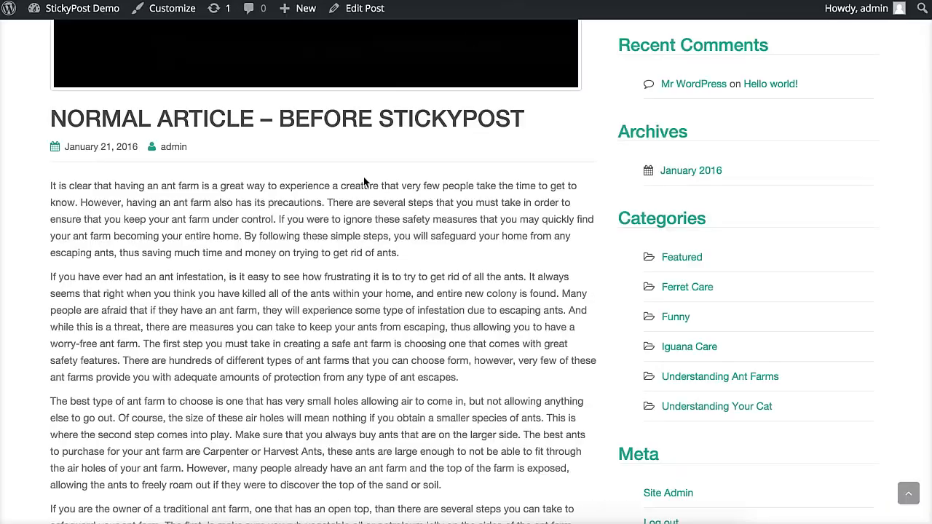
# Step: Examine the length and paragraph layout of the unsplit normal article about ant farms
pyautogui.scroll(-5, 284, 291)
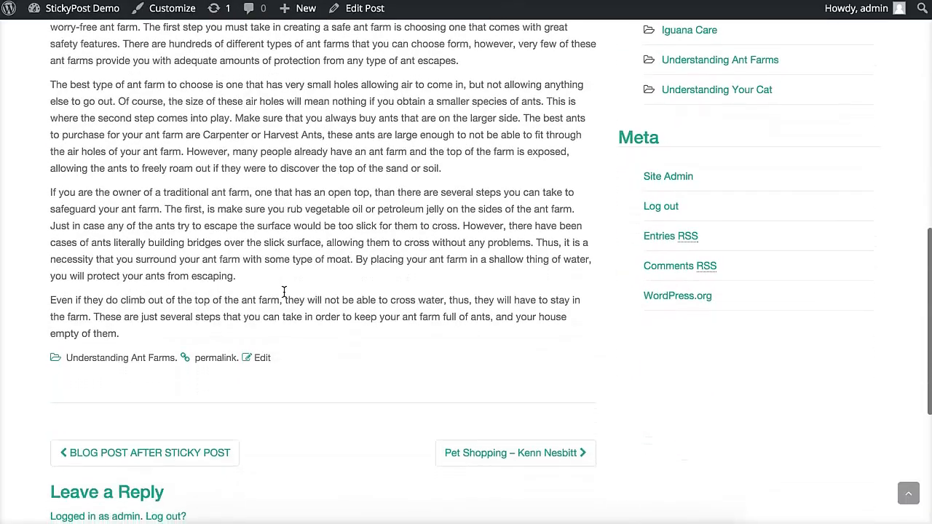
pyautogui.scroll(4, 284, 291)
pyautogui.scroll(5, 284, 291)
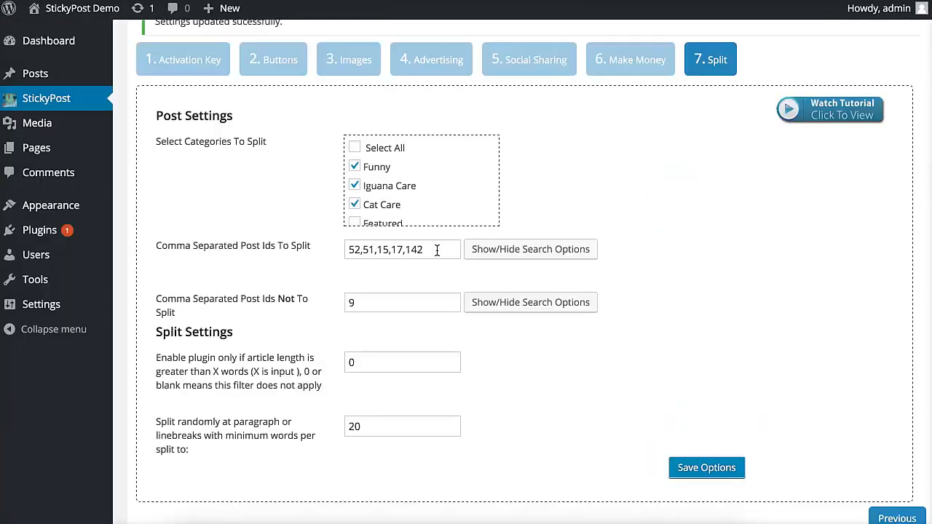
# Step: Save the Split settings with the updated post IDs
pyautogui.click(436, 250)
pyautogui.click(686, 470)
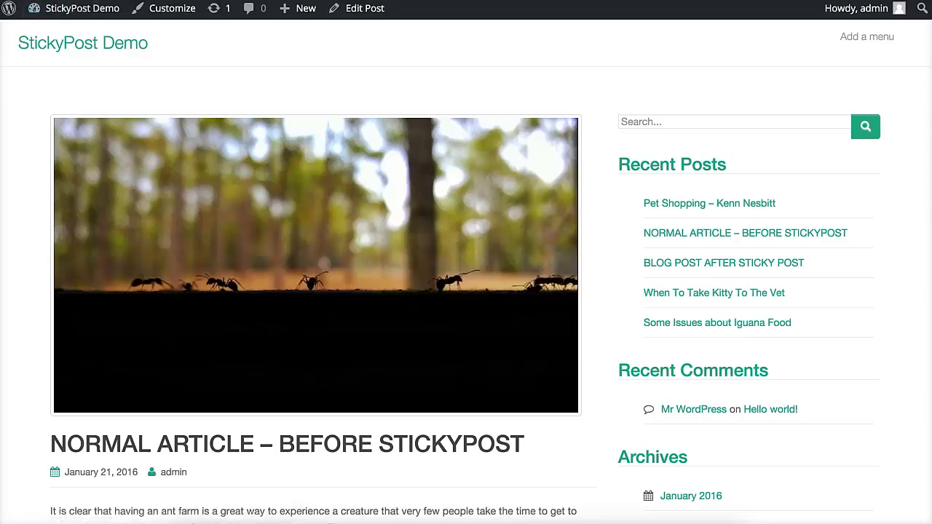
# Step: Reload the ant farm article and examine the image, social sharing icons, text and full-article button on its first part
pyautogui.click(84, 0)
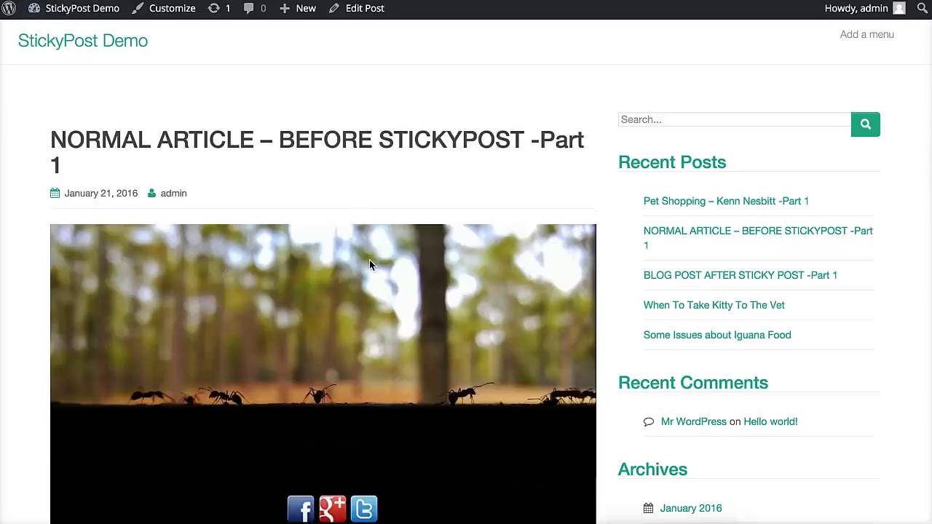
pyautogui.scroll(-5, 370, 262)
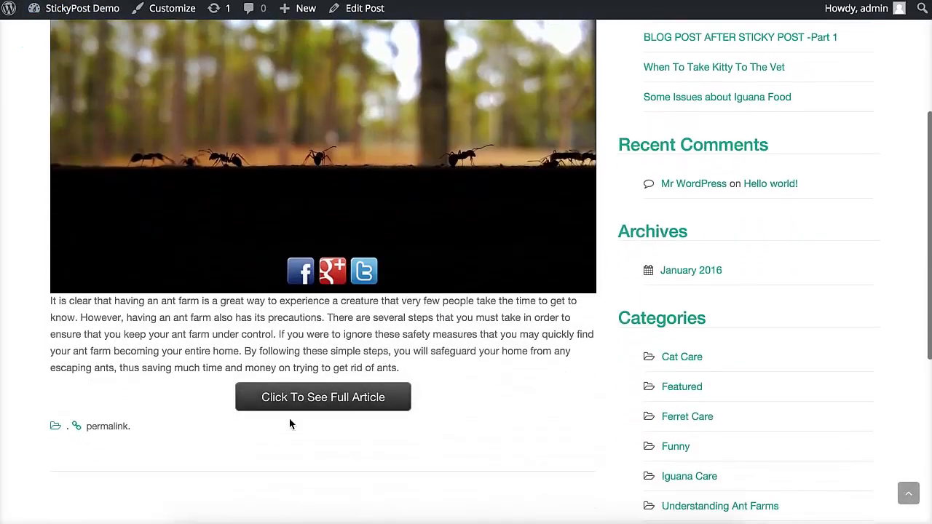
pyautogui.scroll(1, 292, 343)
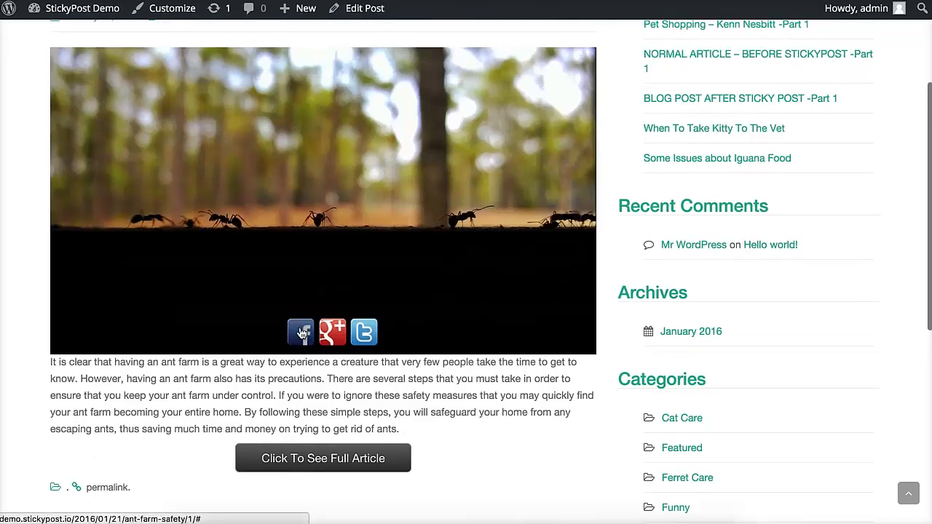
pyautogui.scroll(-2, 333, 343)
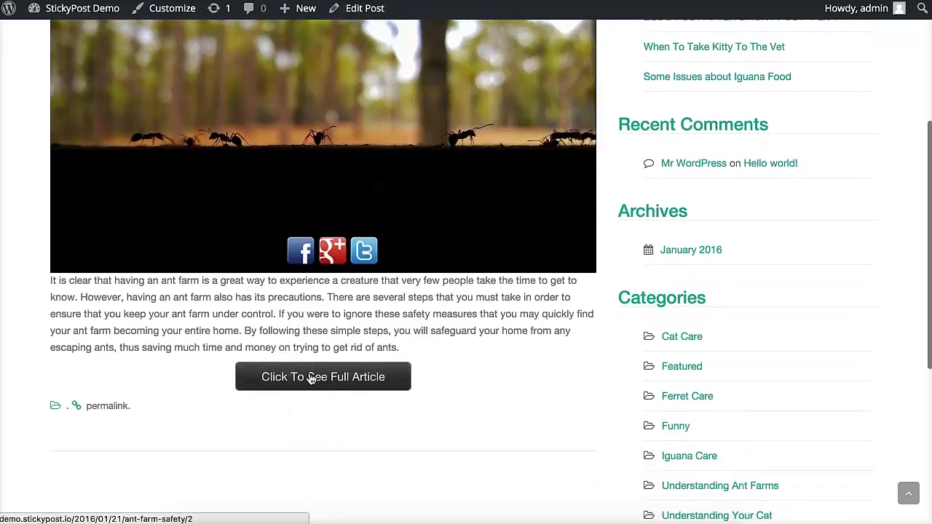
# Step: Continue to the full ant farm article, view the test ad on Part 2 and advance to Part 3
pyautogui.click(318, 381)
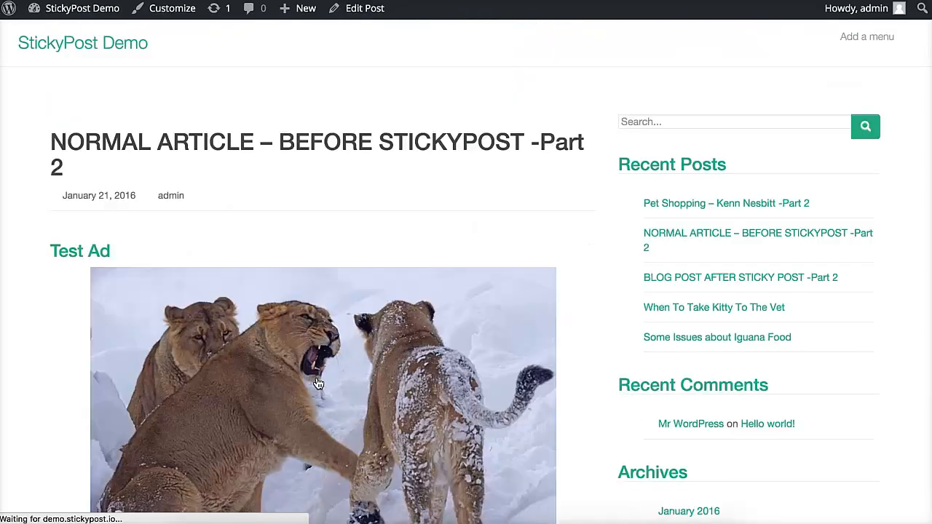
pyautogui.scroll(-3, 317, 383)
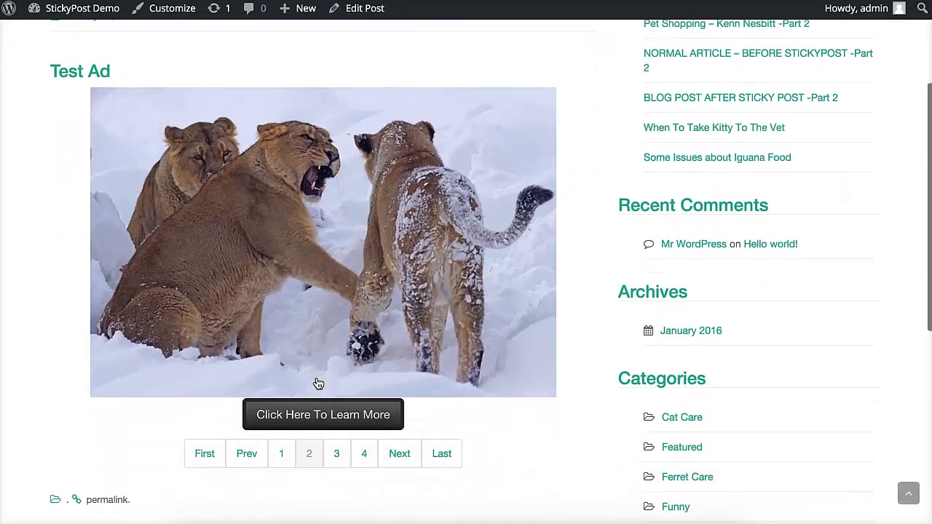
pyautogui.click(403, 462)
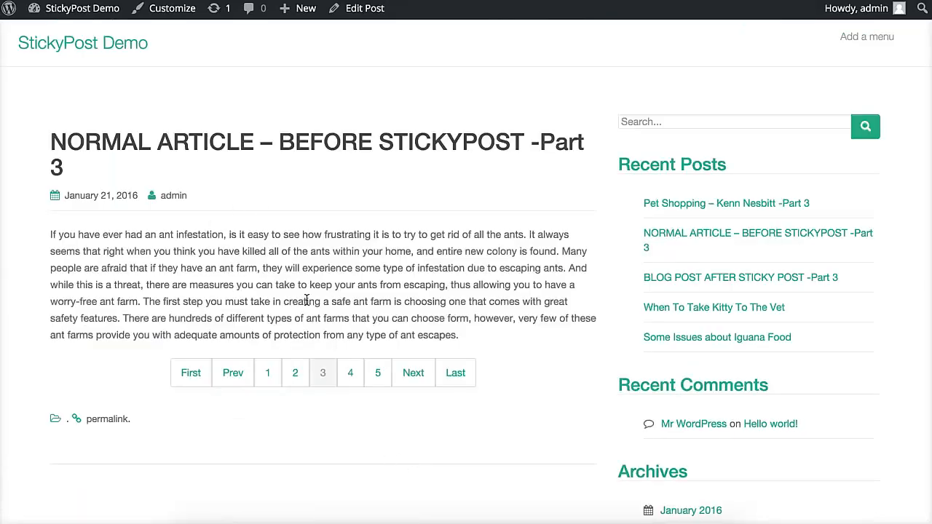
# Step: Advance the article to Part 4 and examine its full ad down to the ad button and page navigation
pyautogui.click(414, 373)
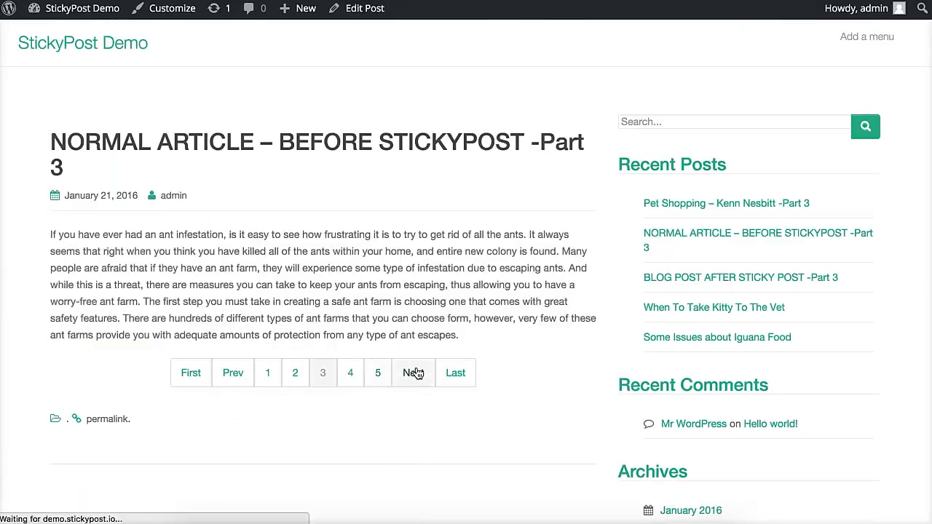
pyautogui.scroll(-3, 361, 386)
pyautogui.scroll(-2, 358, 385)
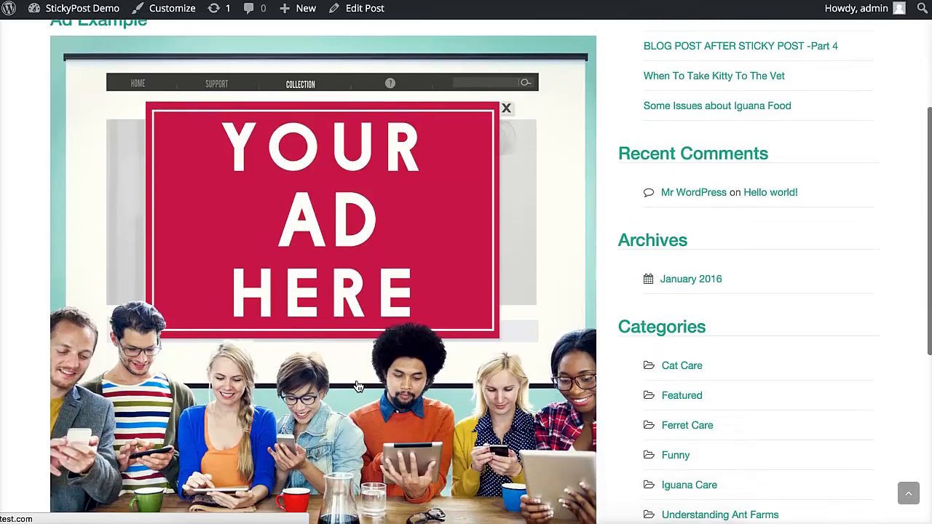
pyautogui.scroll(-2, 358, 384)
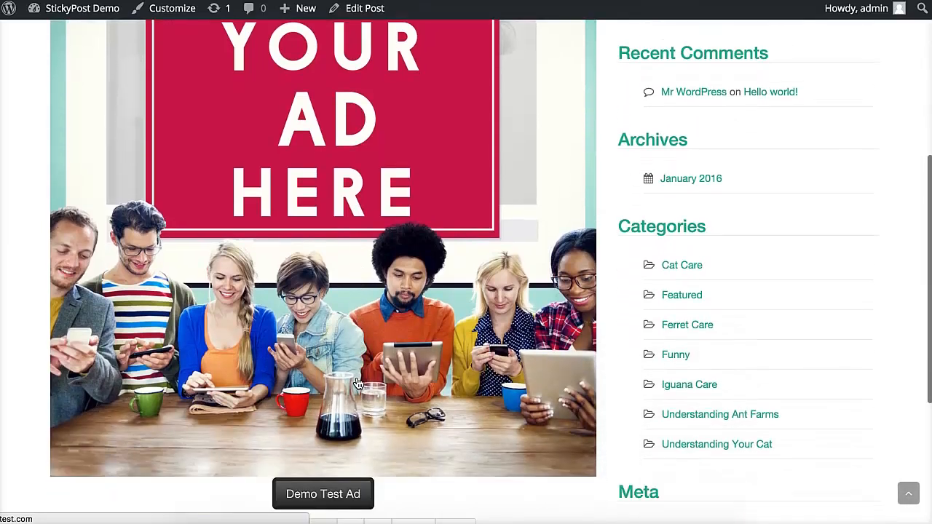
pyautogui.scroll(-1, 350, 384)
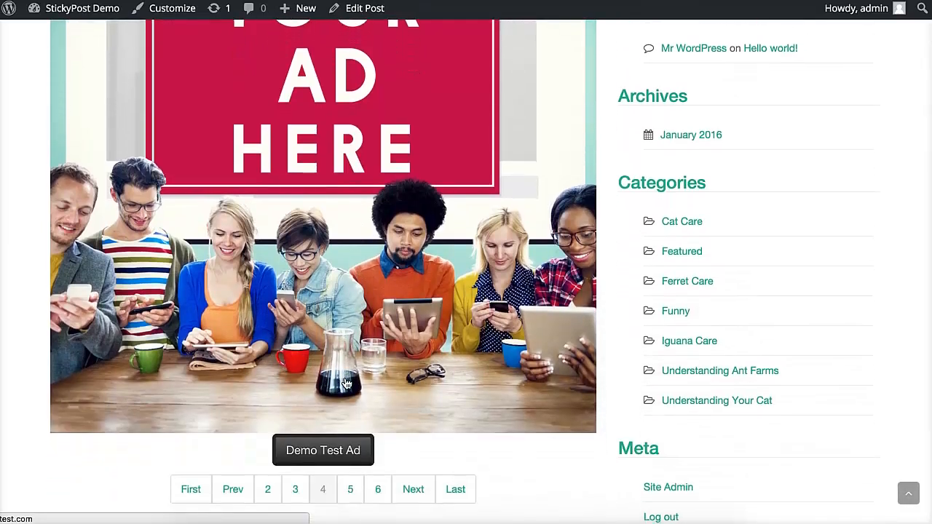
# Step: Page on through the text of Part 5 to the test ad on Part 6 of the article
pyautogui.click(411, 490)
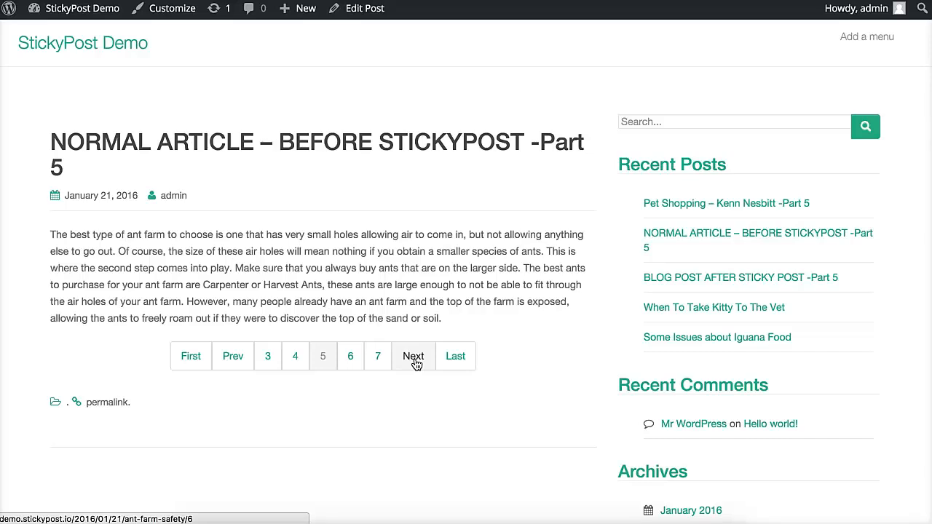
pyautogui.click(415, 358)
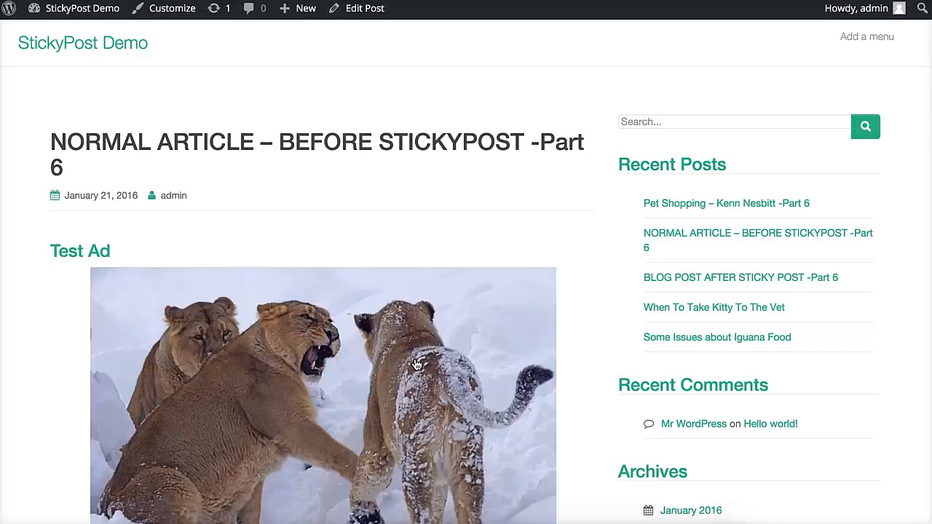
pyautogui.scroll(-1, 416, 364)
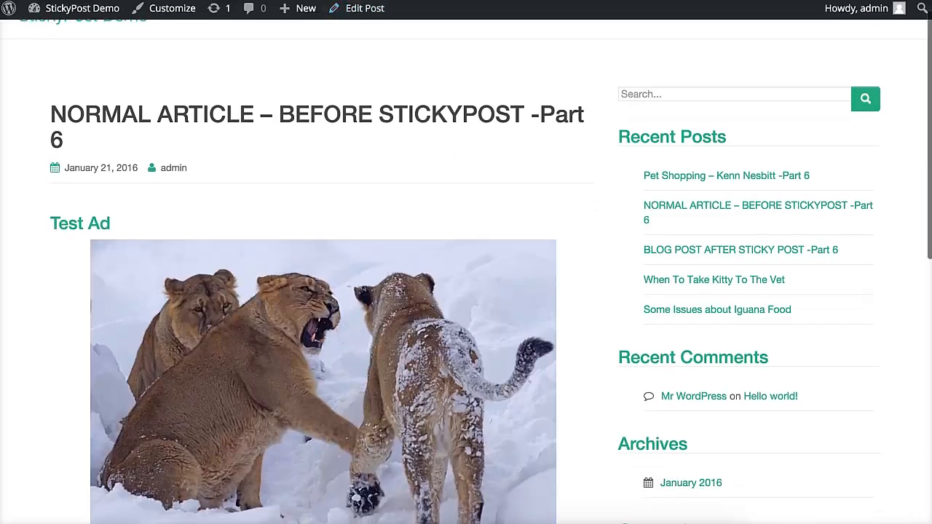